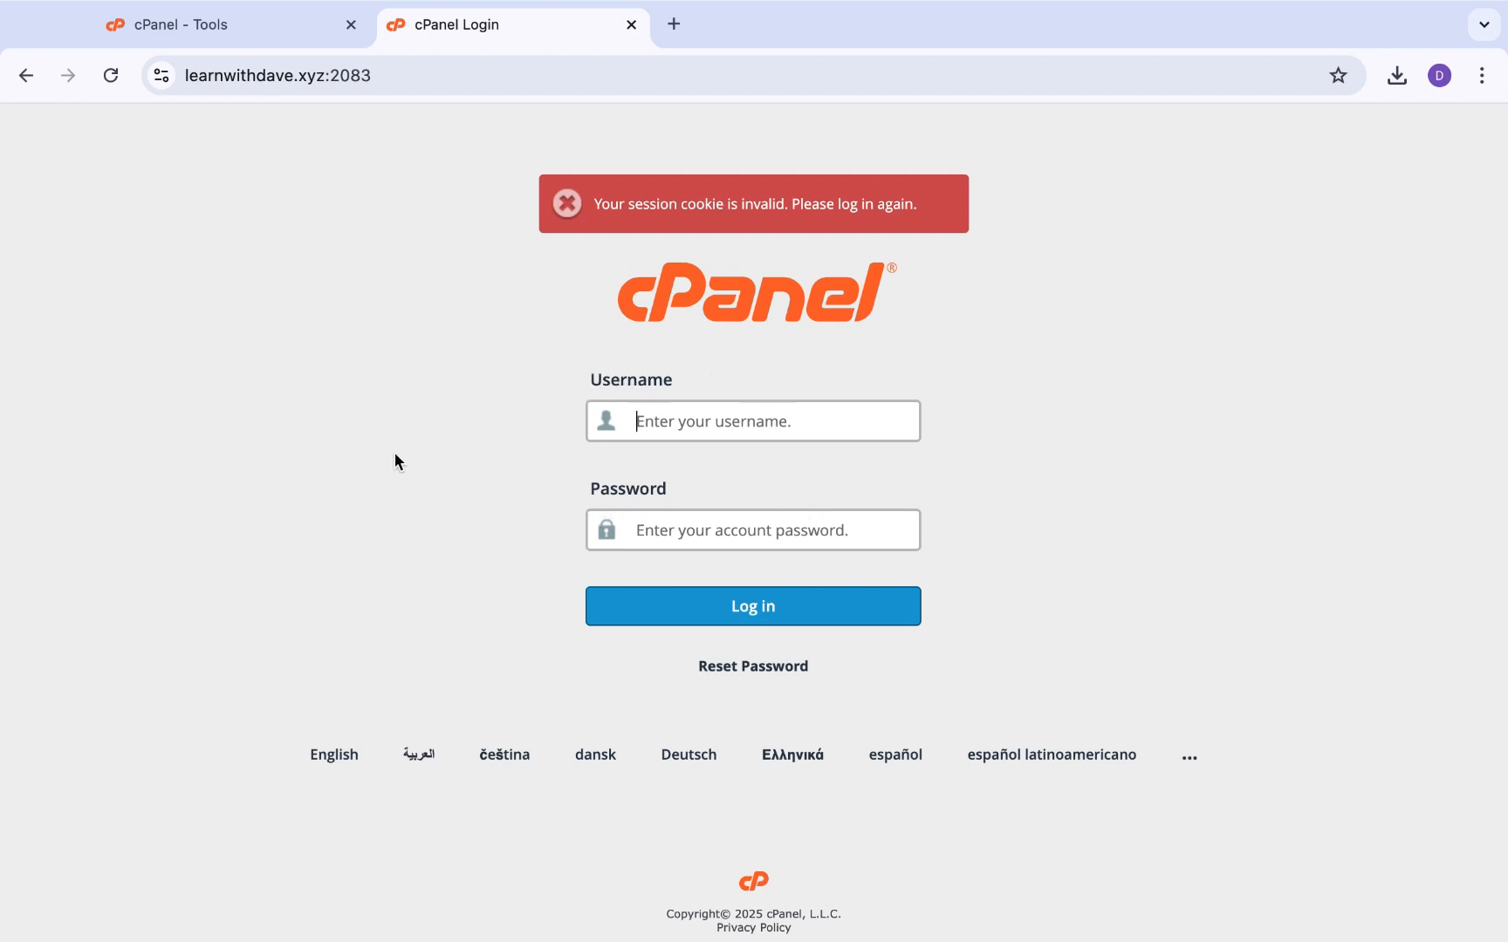
Return to the cPanel tools and open WordPress Manager by Softaculous from the Software section
click(27, 75)
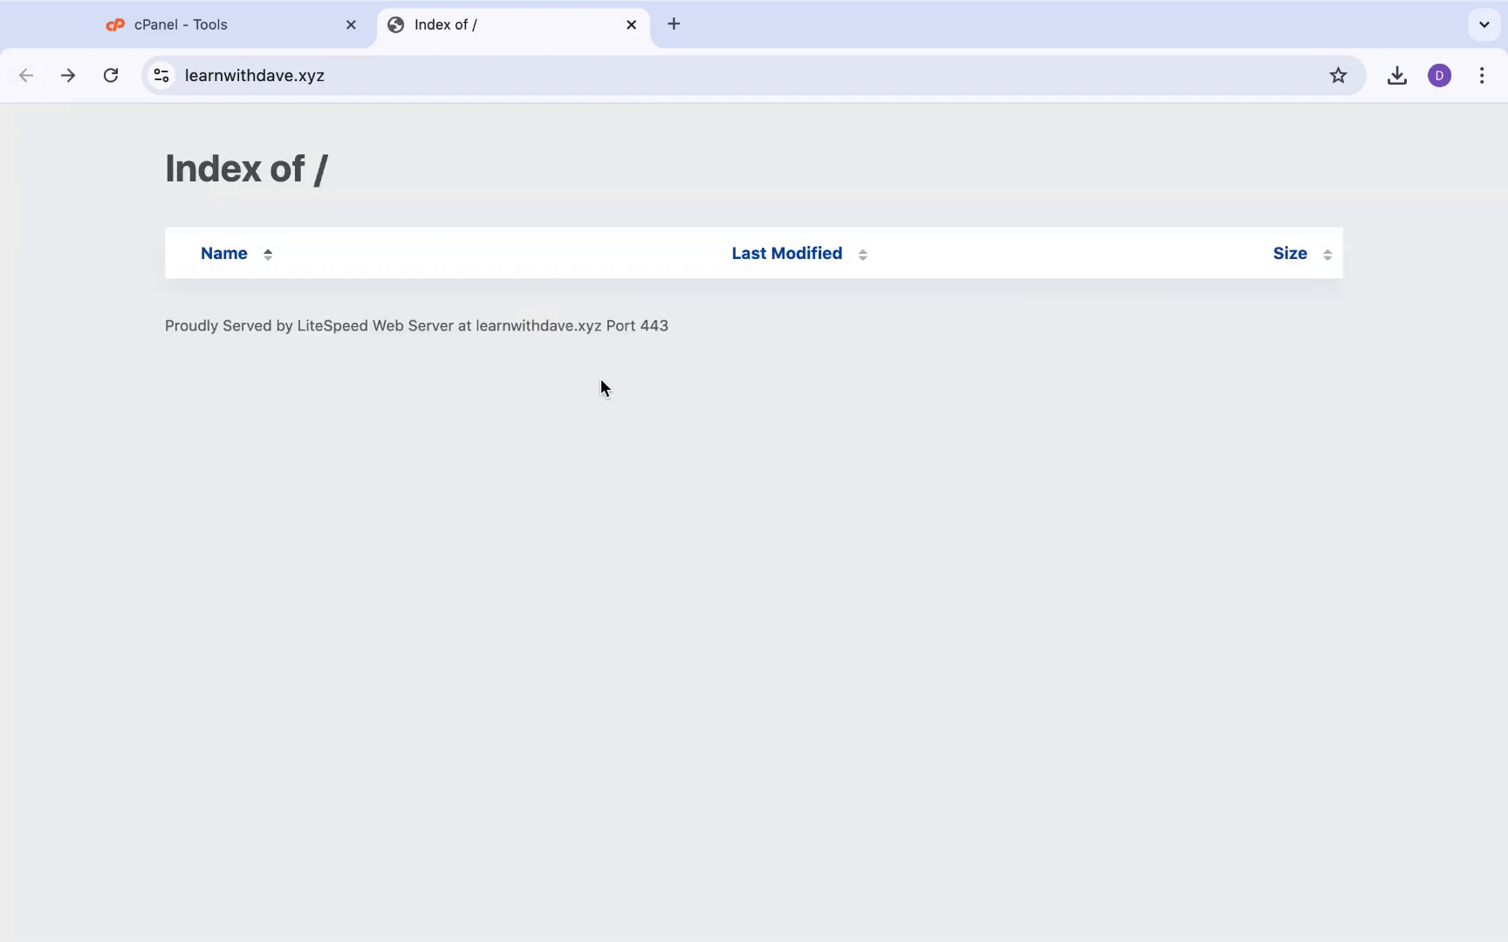
click(263, 21)
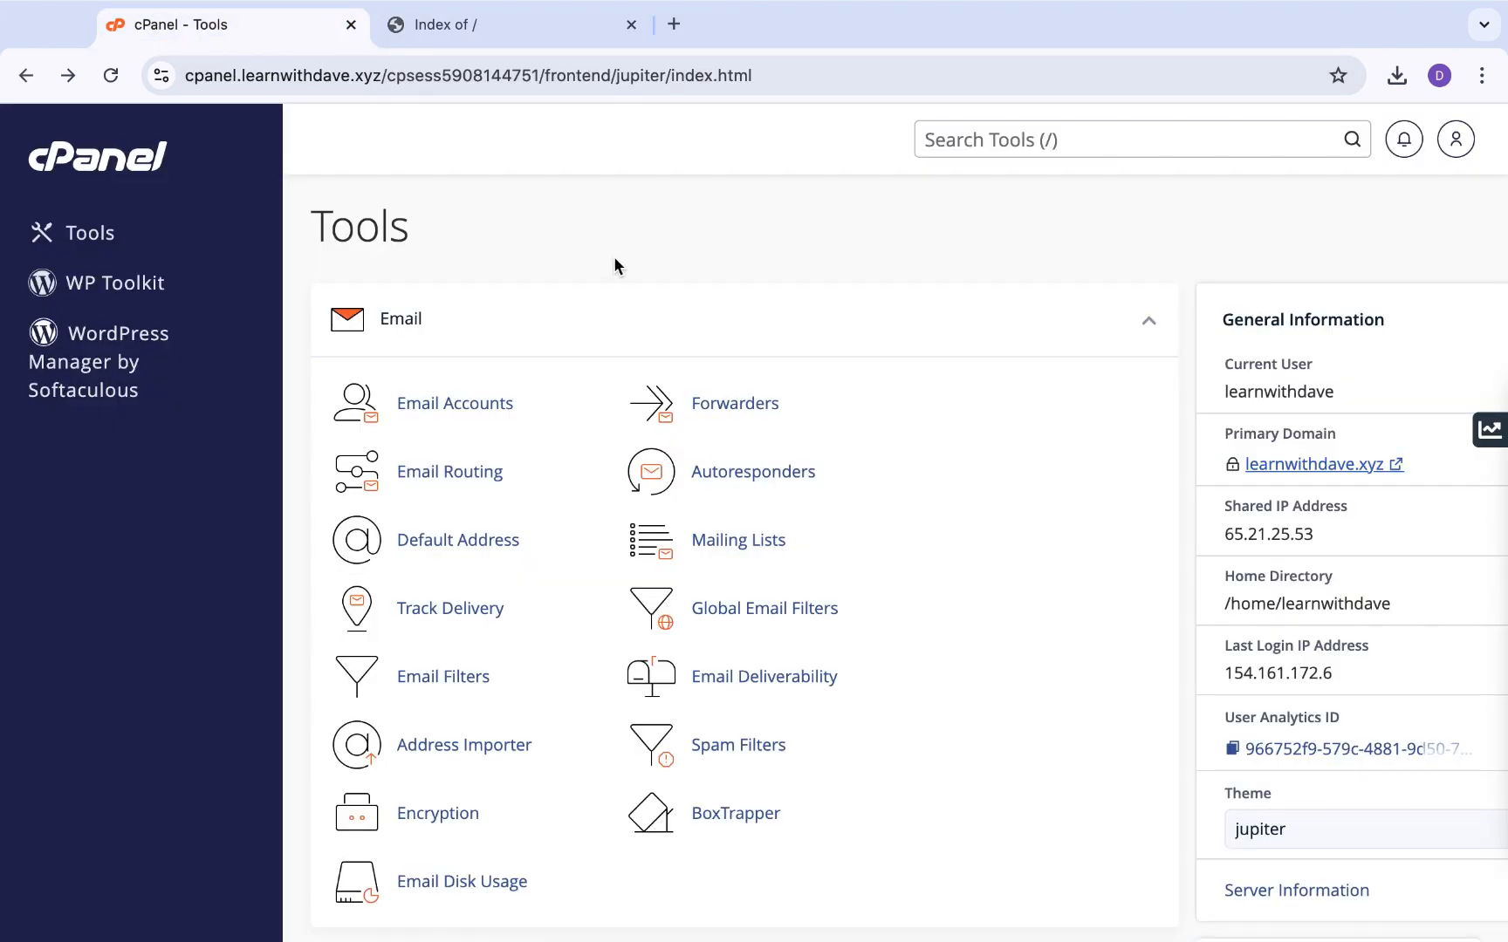
scroll(614, 262, down, 3)
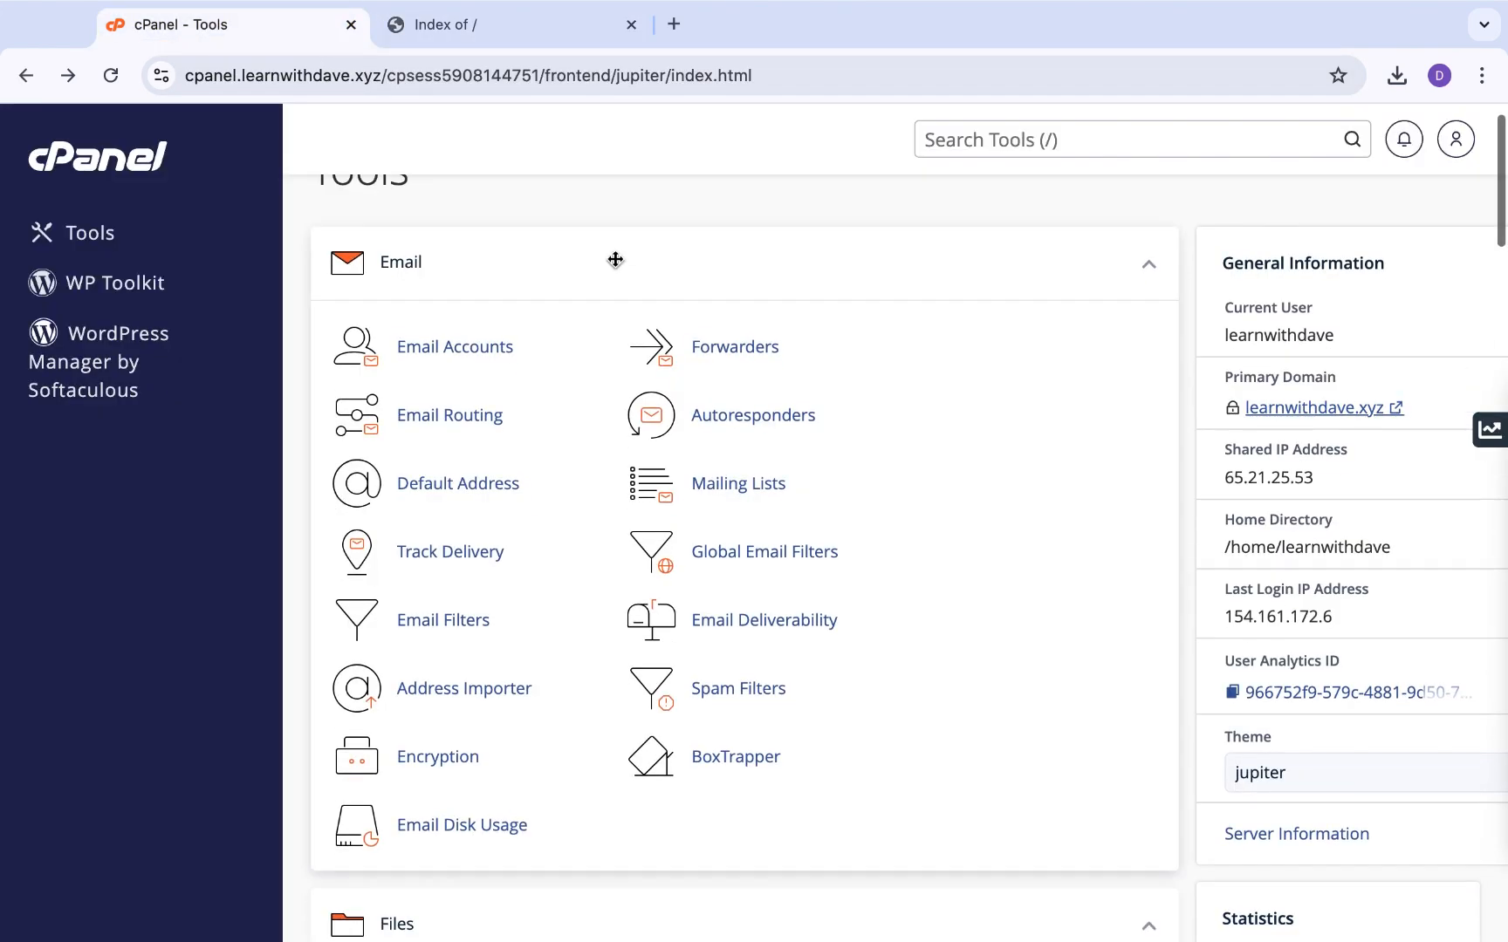
scroll(617, 266, down, 1)
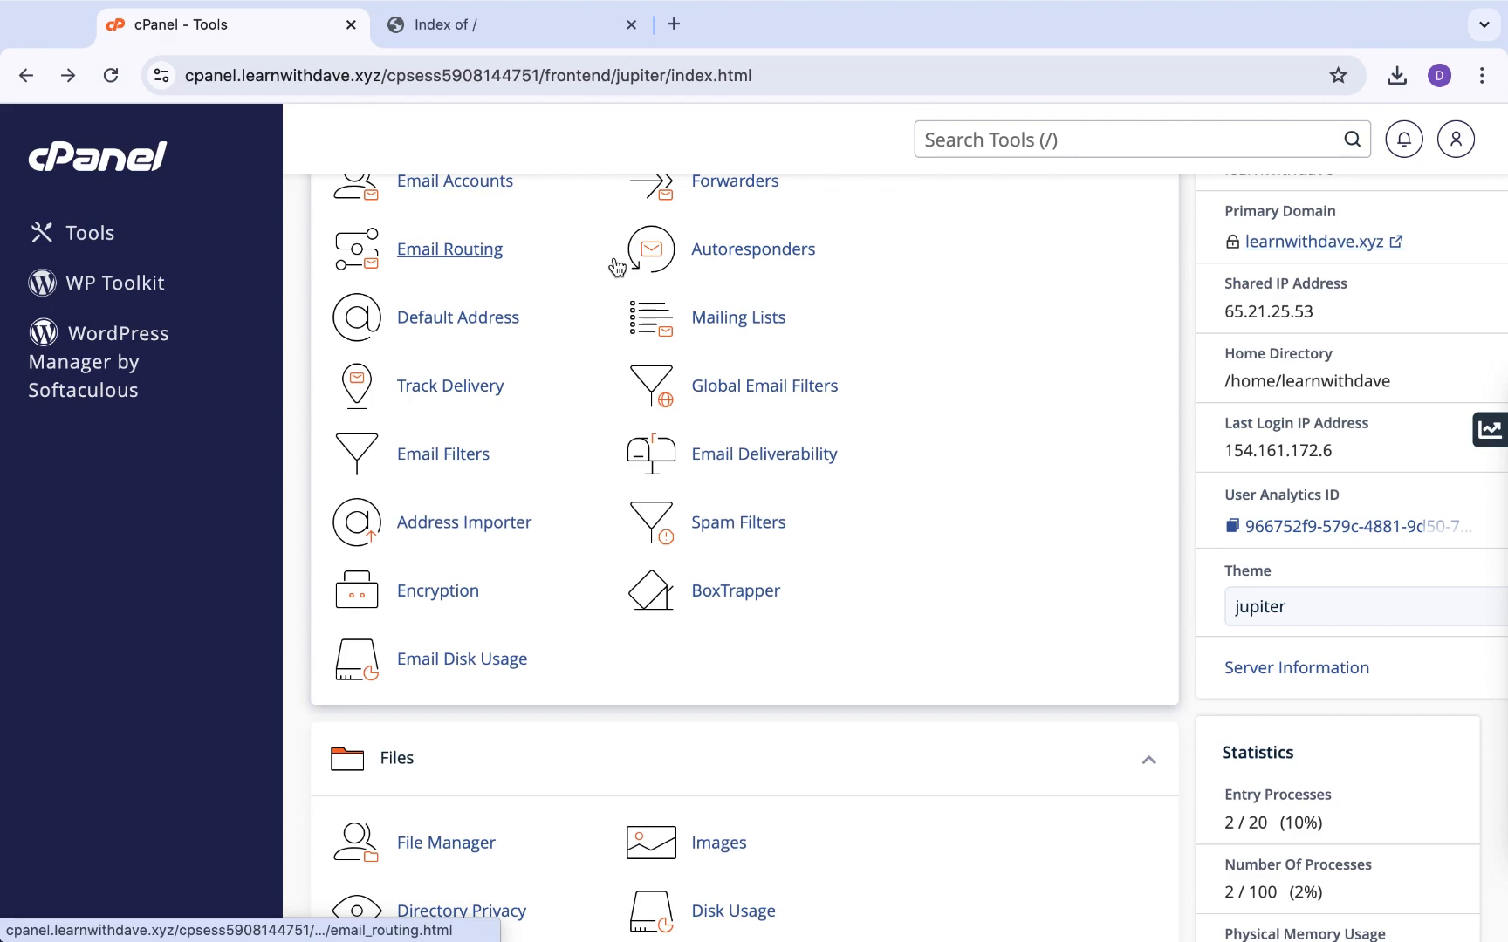
scroll(808, 774, down, 1)
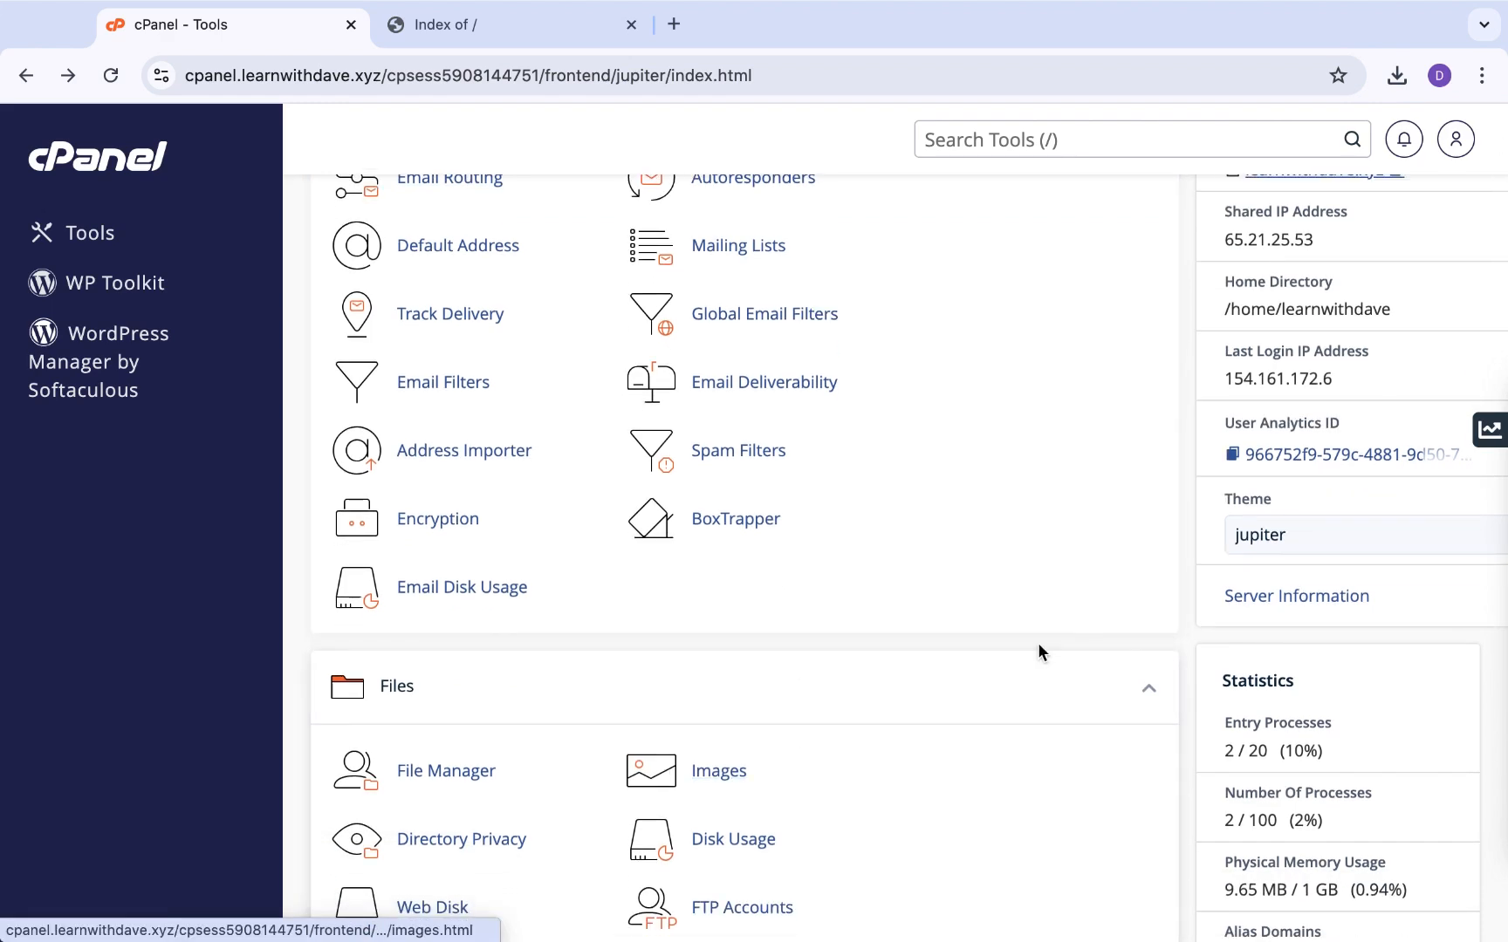
scroll(1039, 650, down, 6)
scroll(1038, 645, down, 12)
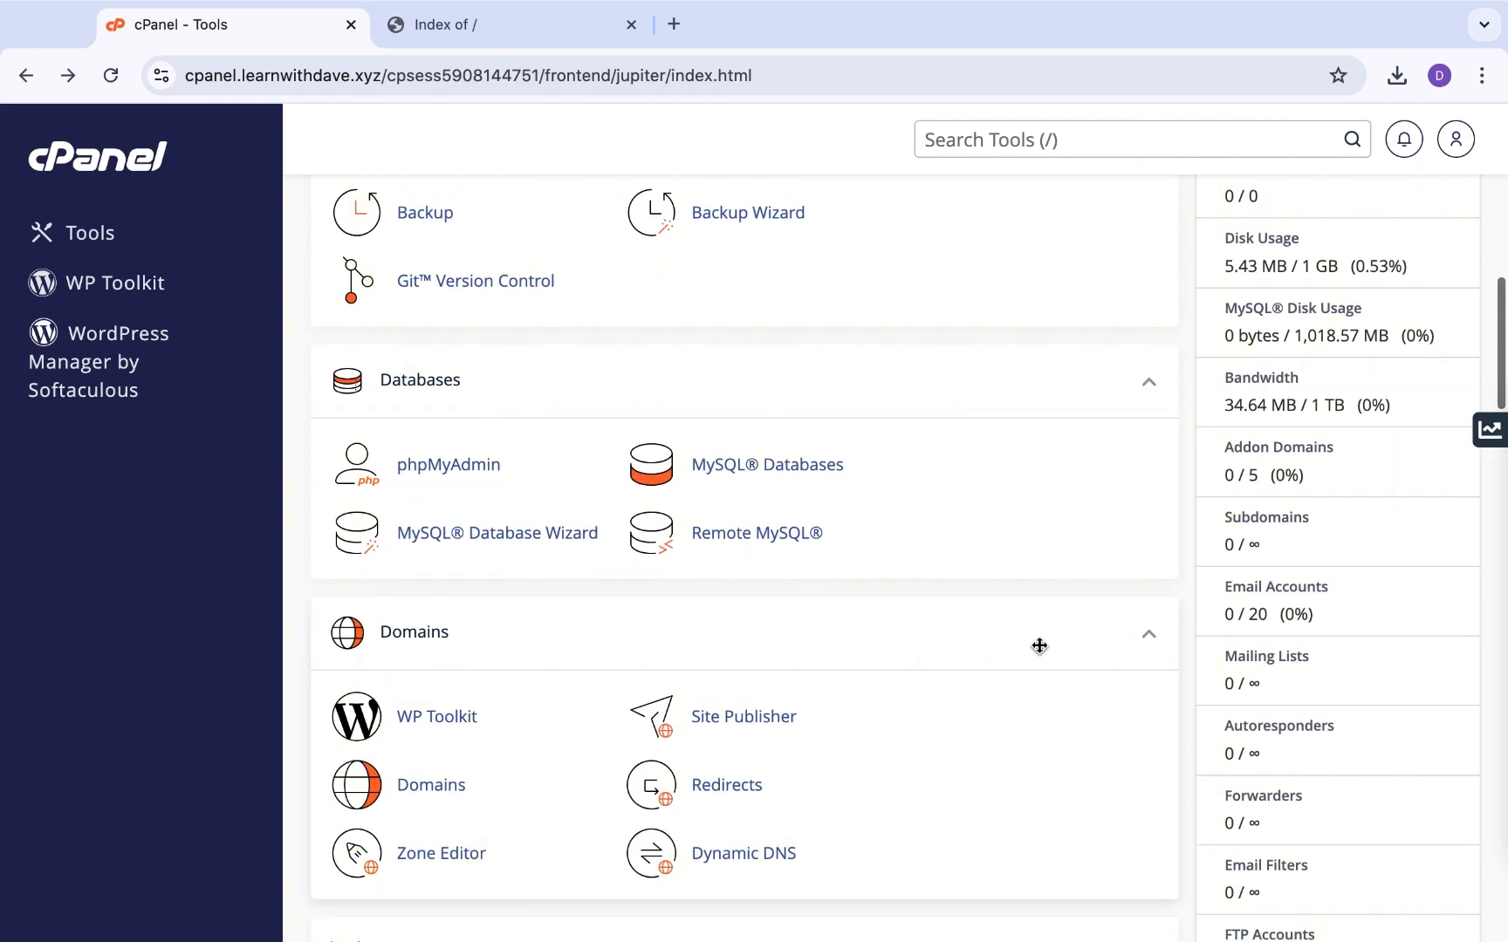
scroll(1039, 646, down, 7)
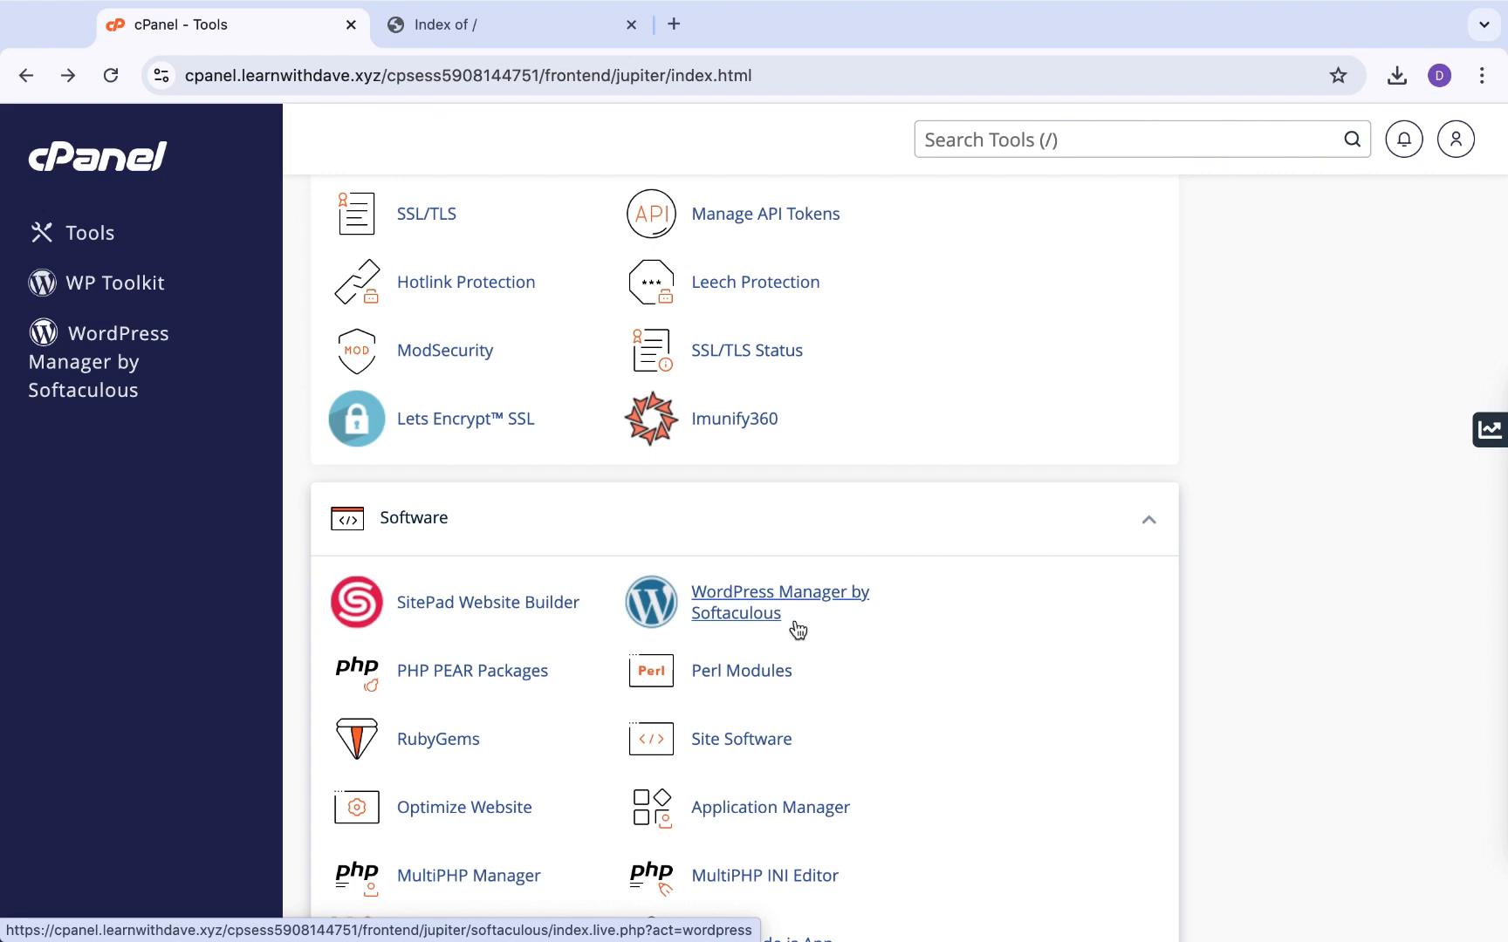
click(736, 603)
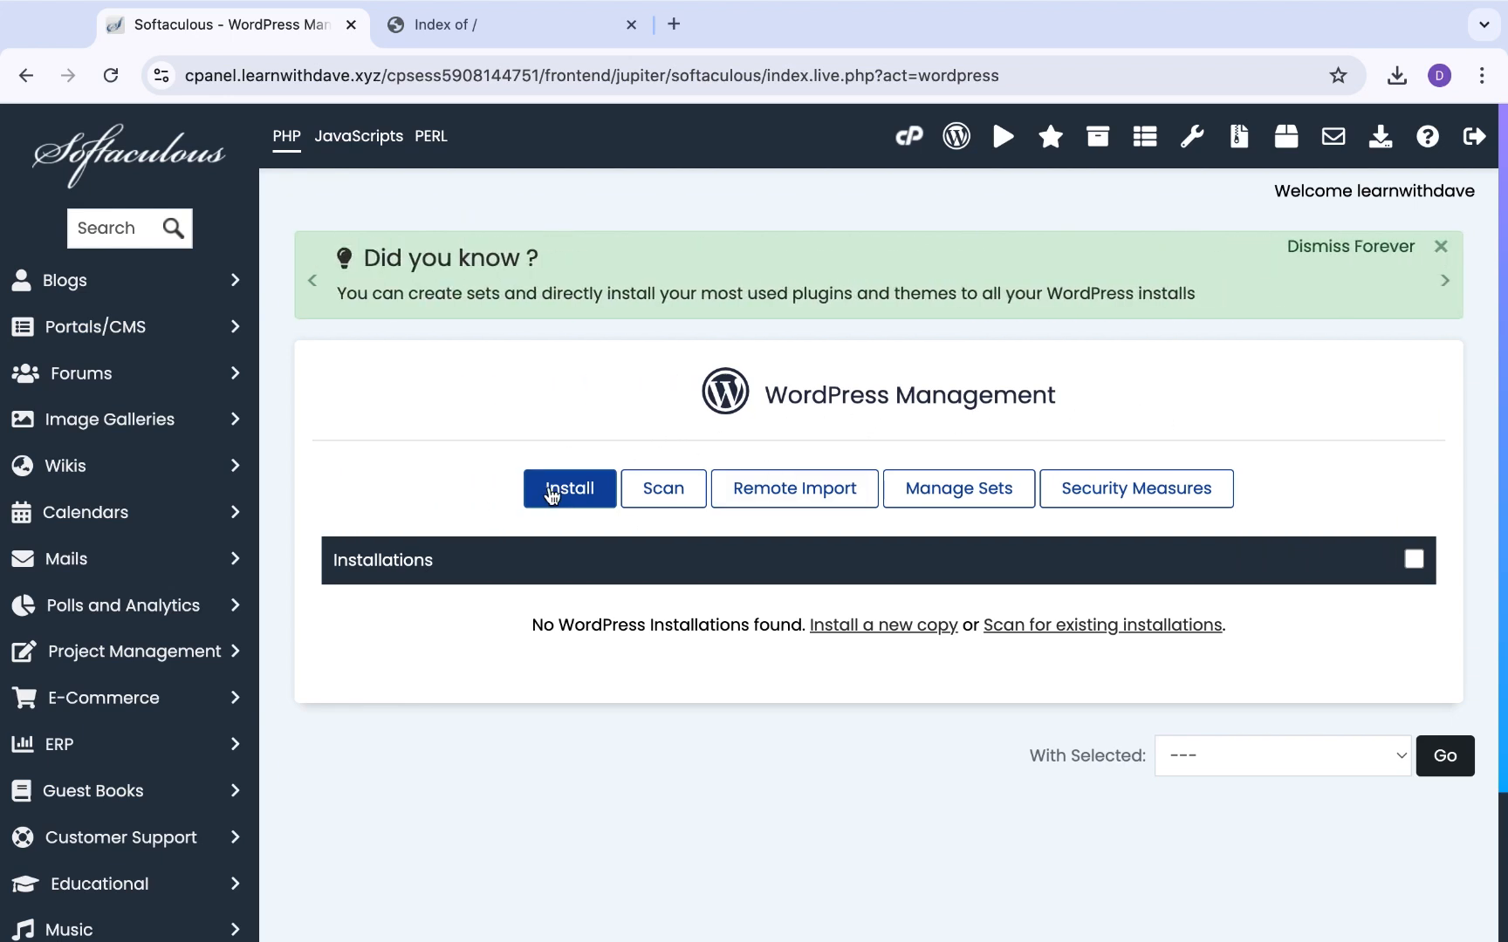
click(553, 492)
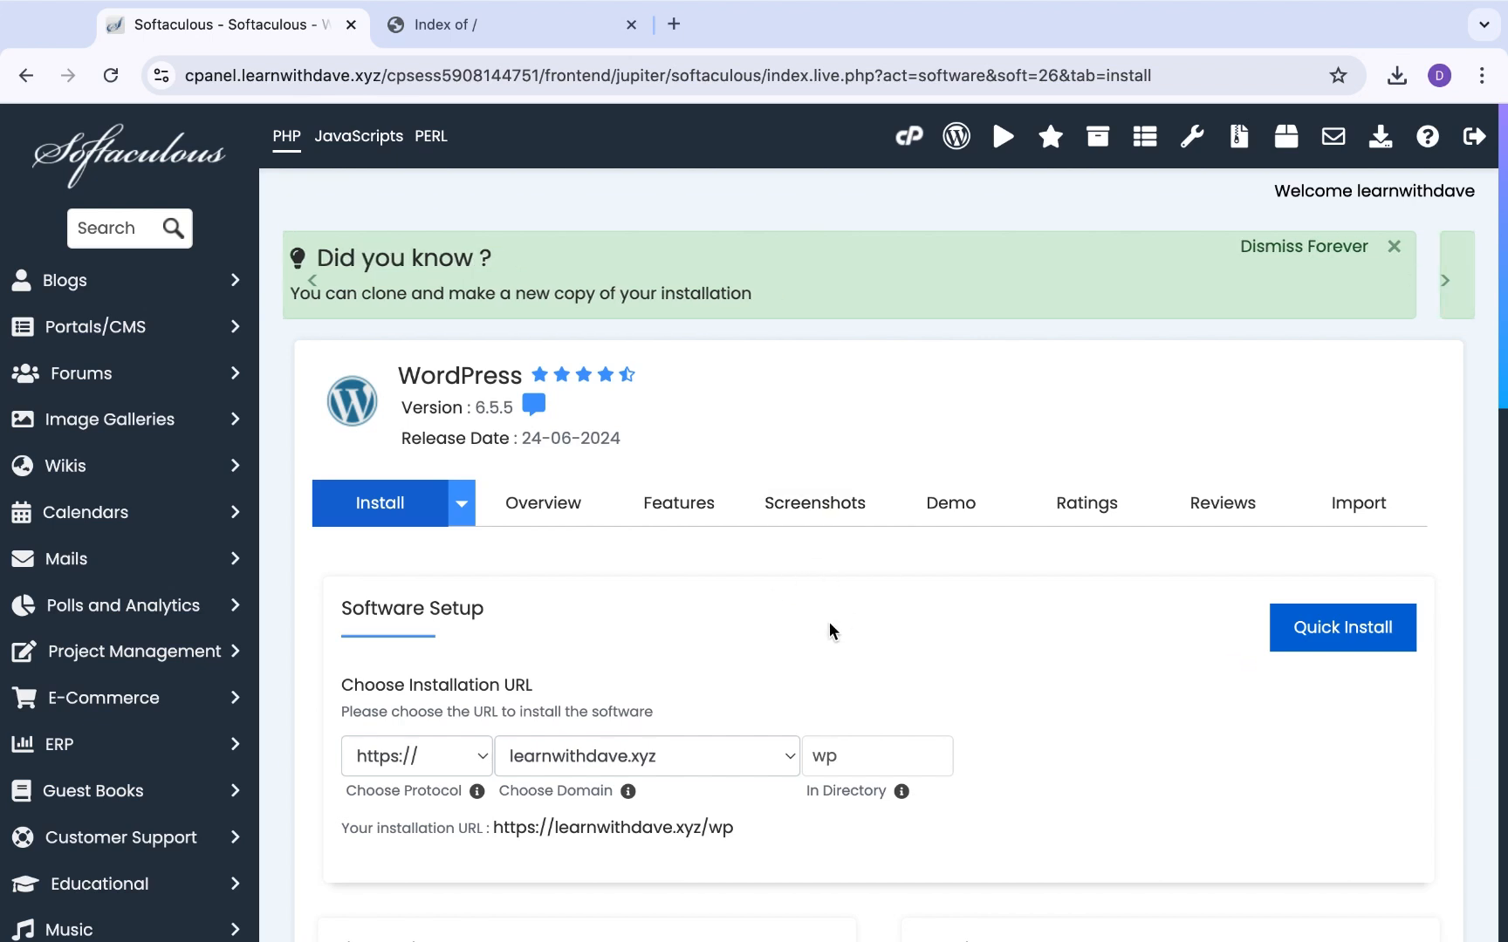
scroll(829, 630, down, 3)
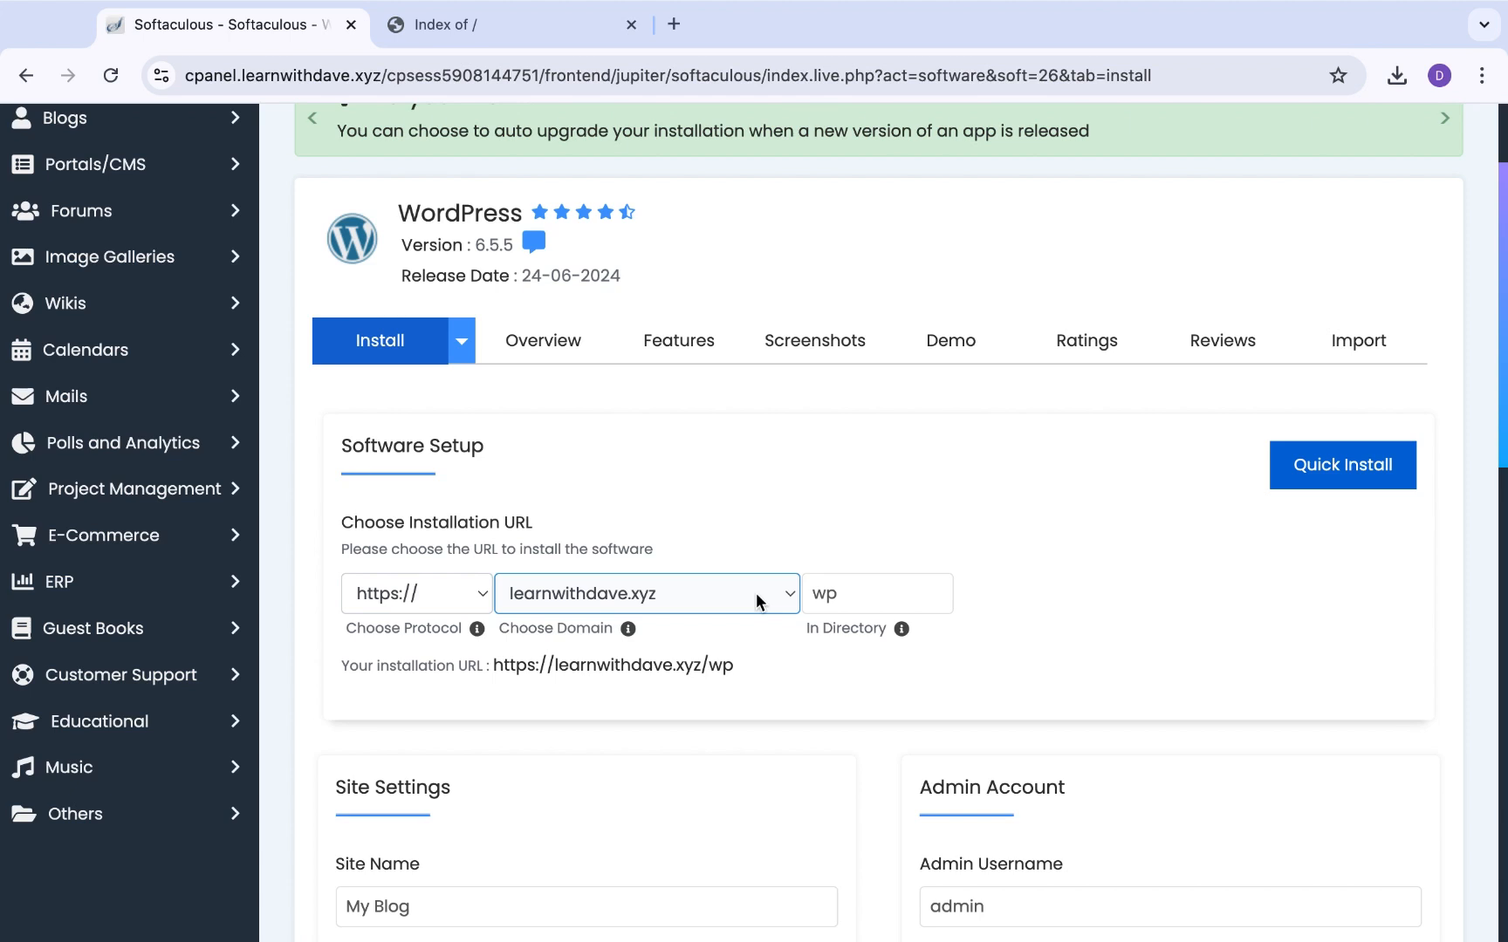
double_click(928, 592)
key(BackSpace)
click(1001, 640)
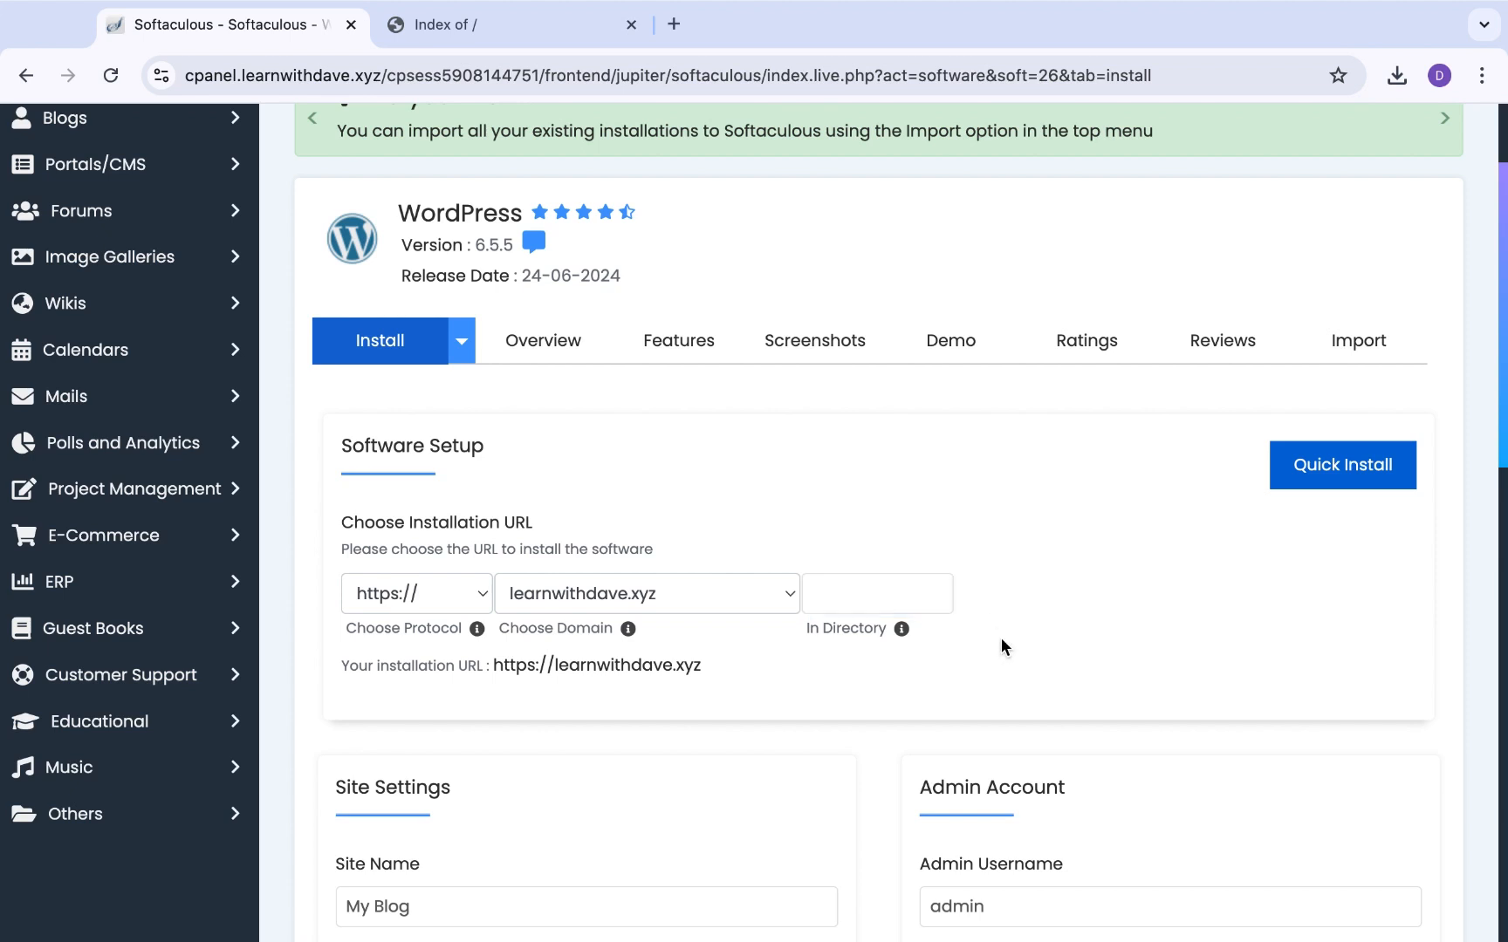
Replace the default admin username in the Admin Account settings with tutorialadmin
scroll(1002, 646, down, 5)
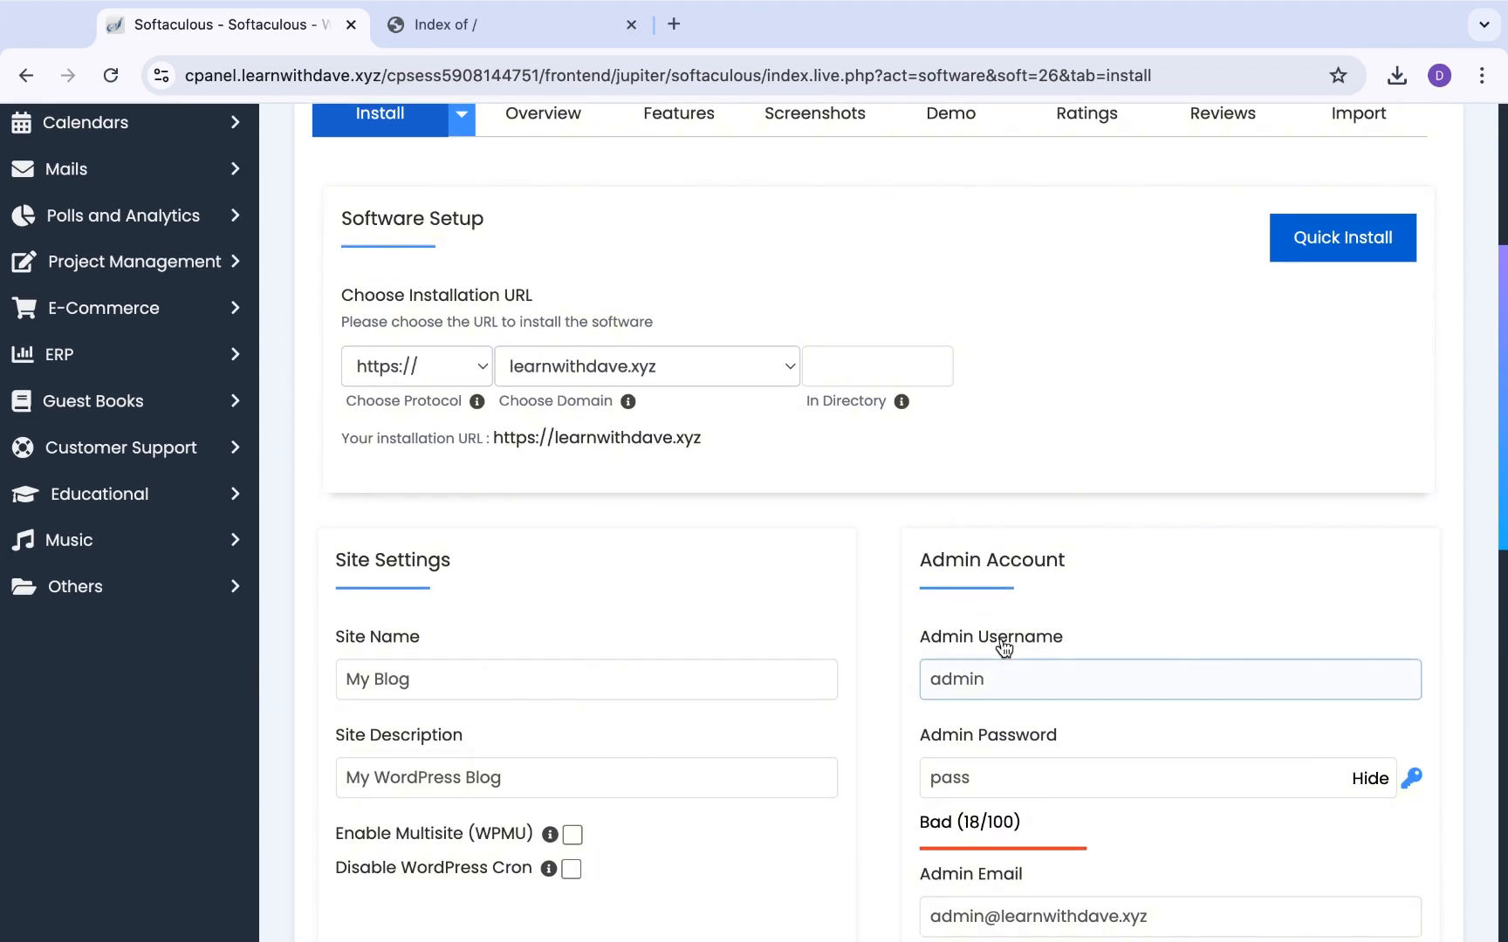
scroll(1002, 644, down, 1)
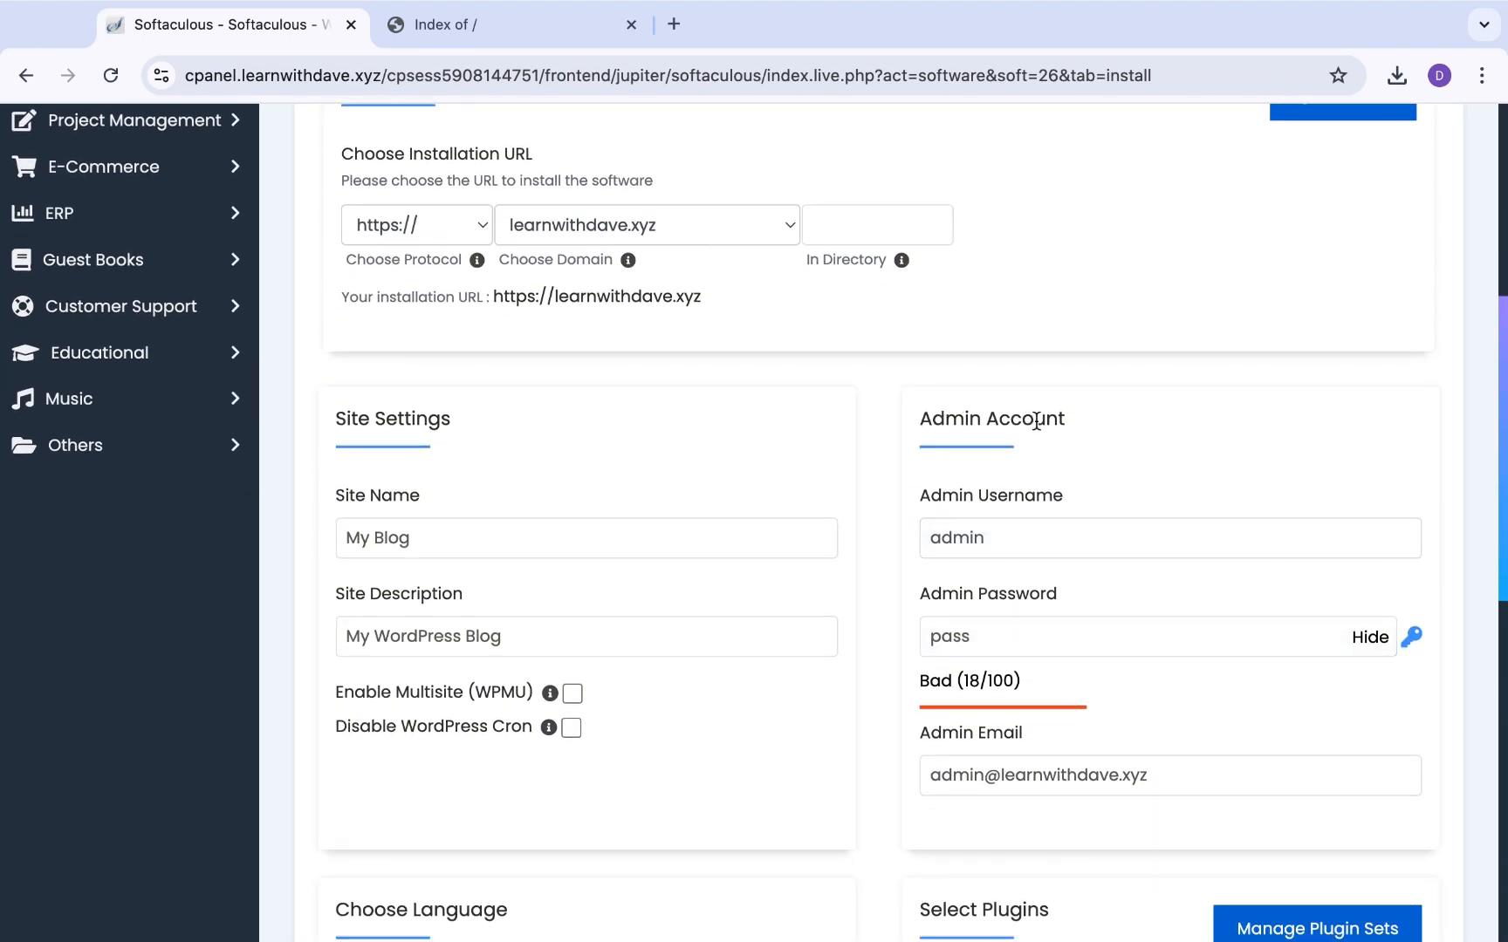
click(956, 534)
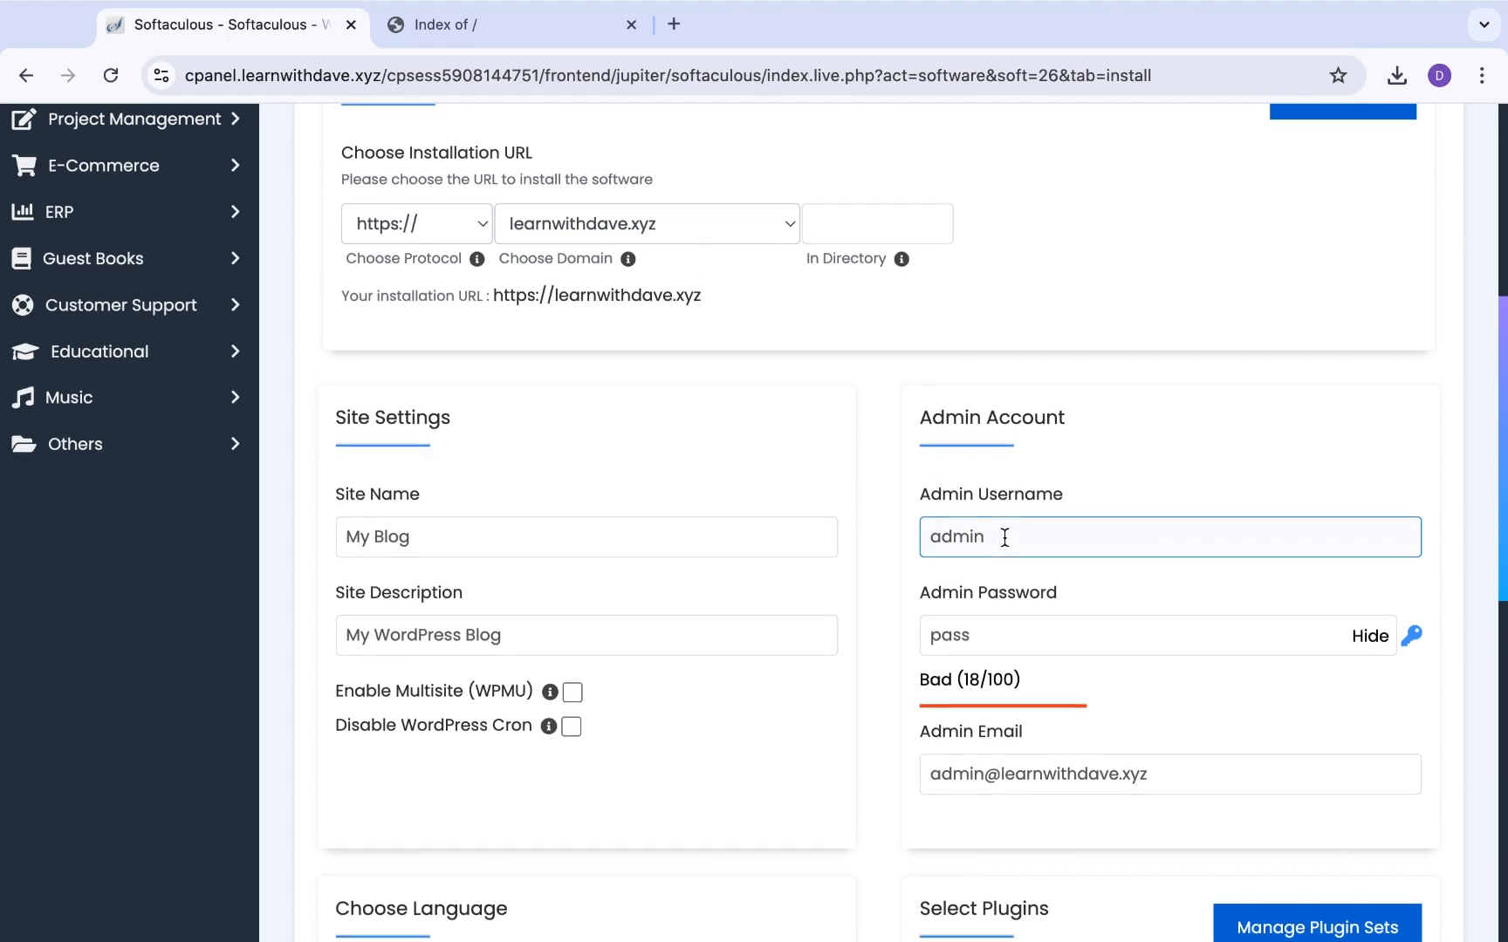
scroll(1005, 537, down, 1)
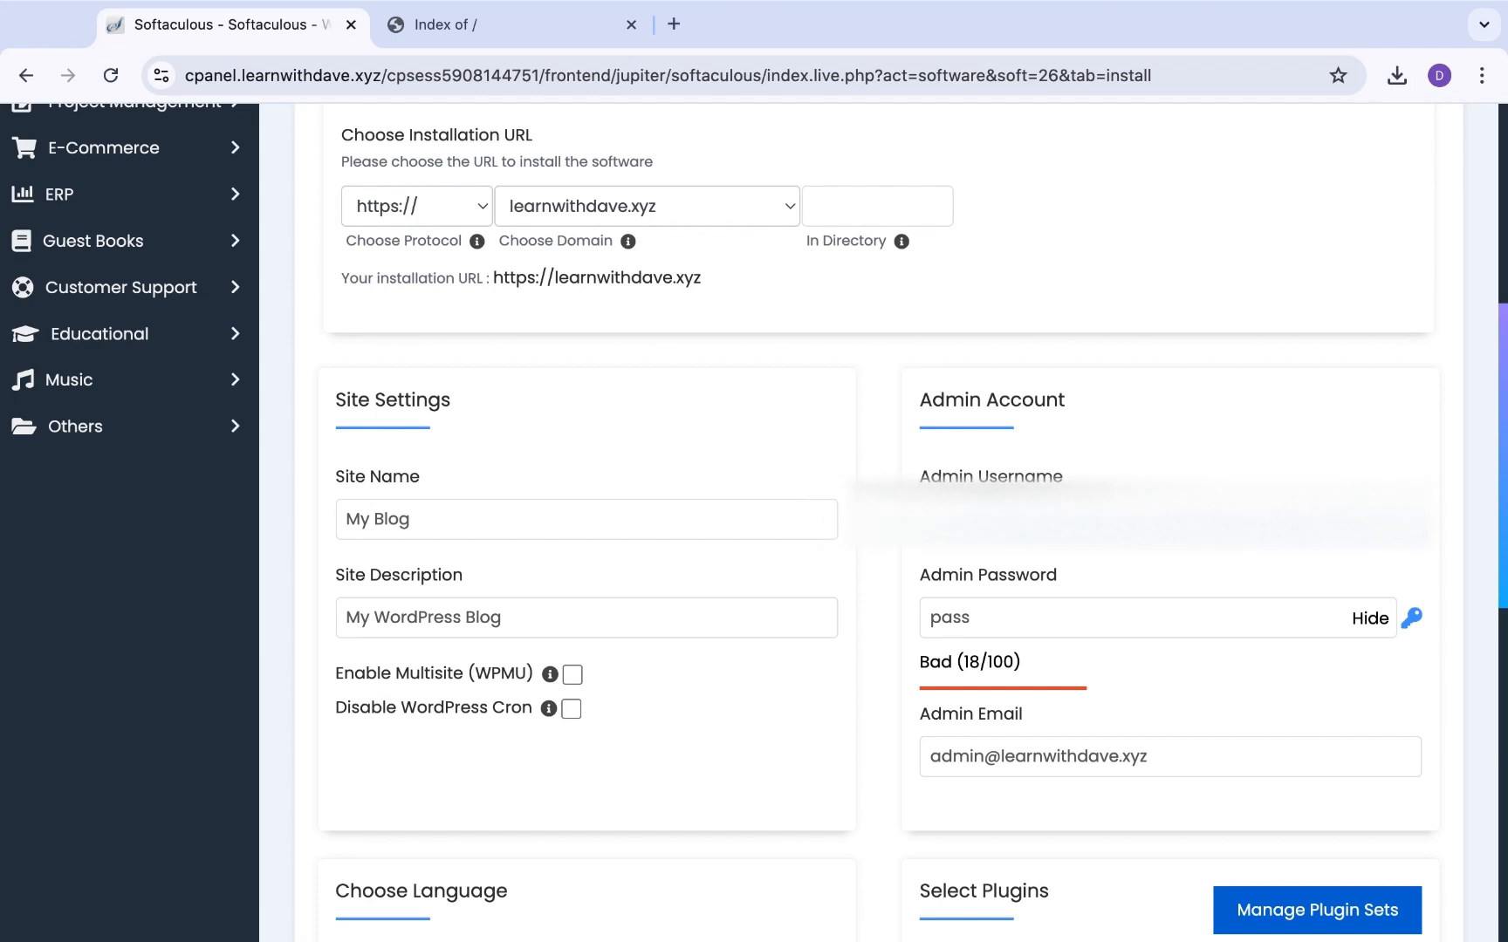
click(960, 520)
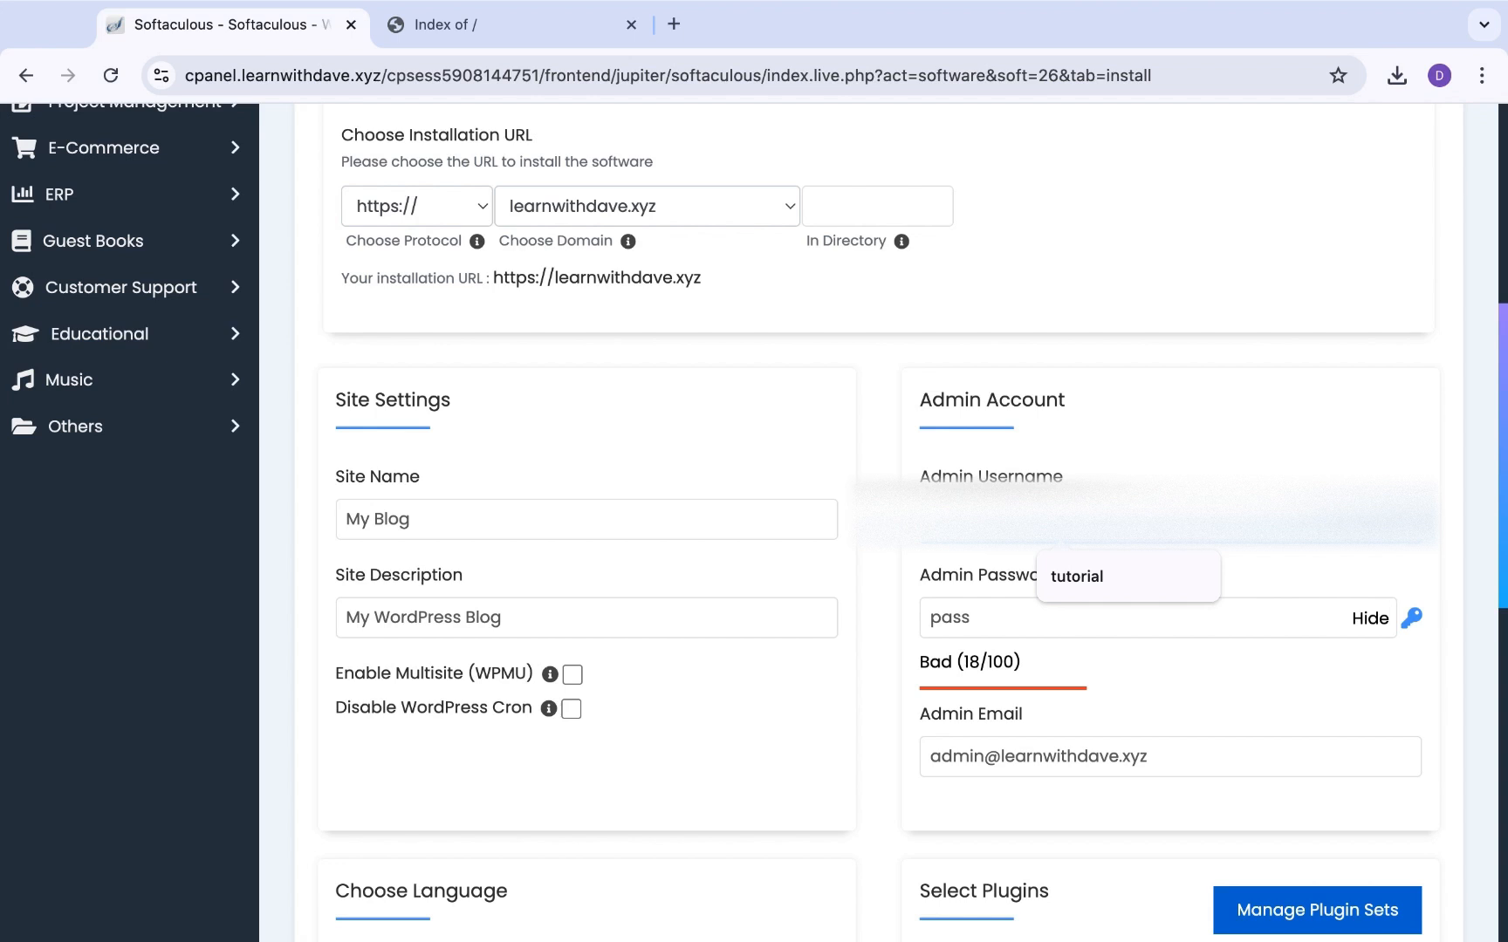
text(d)
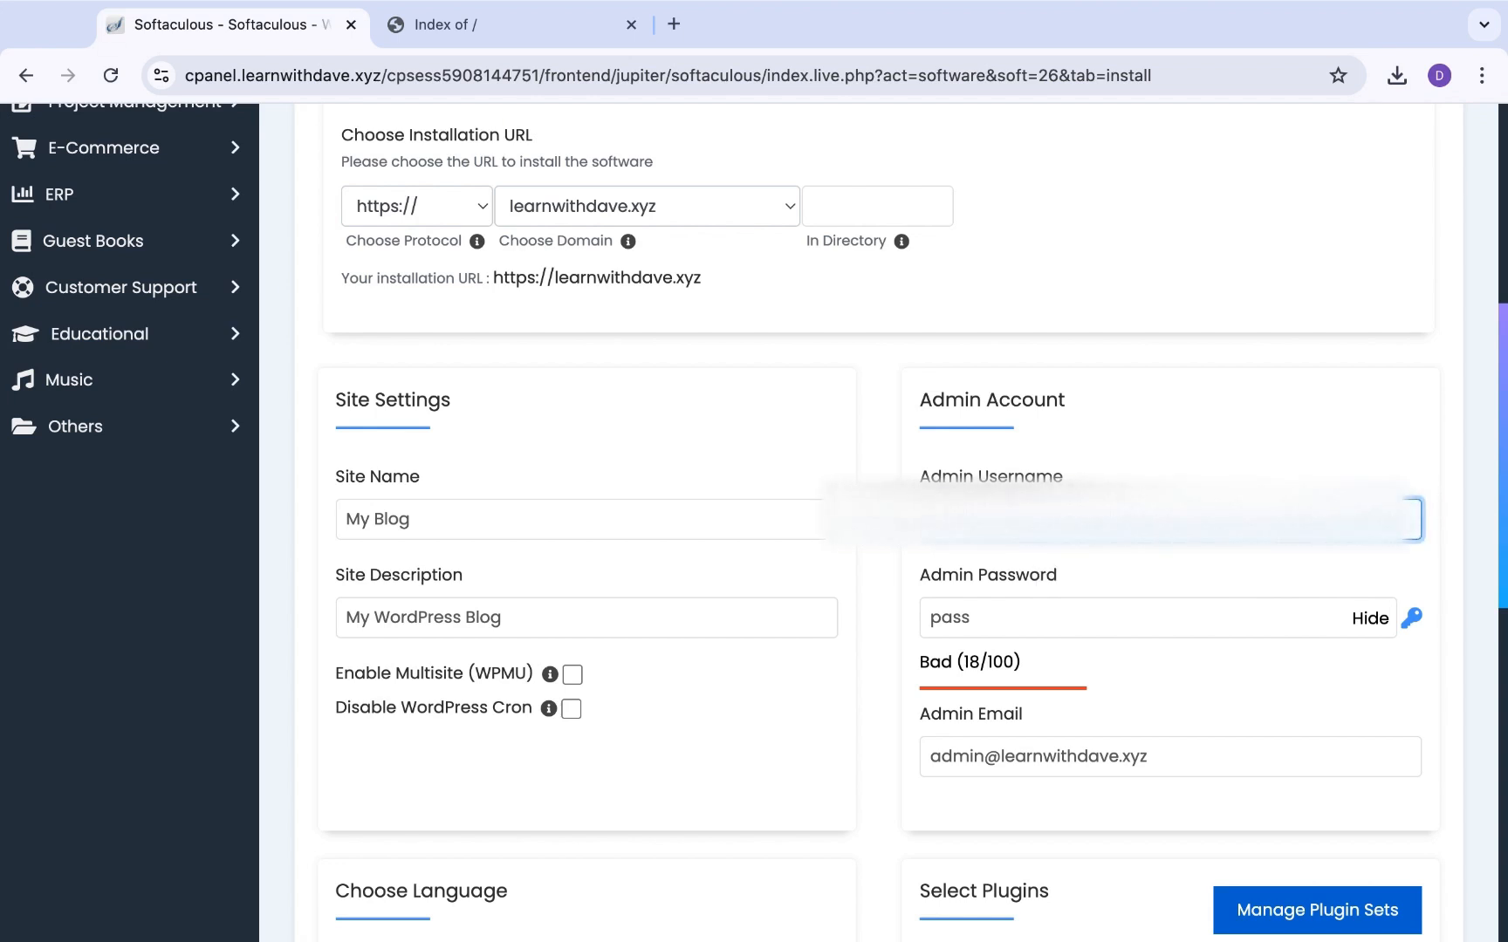
Mask the admin password field and replace the default password with a strong account password
click(989, 617)
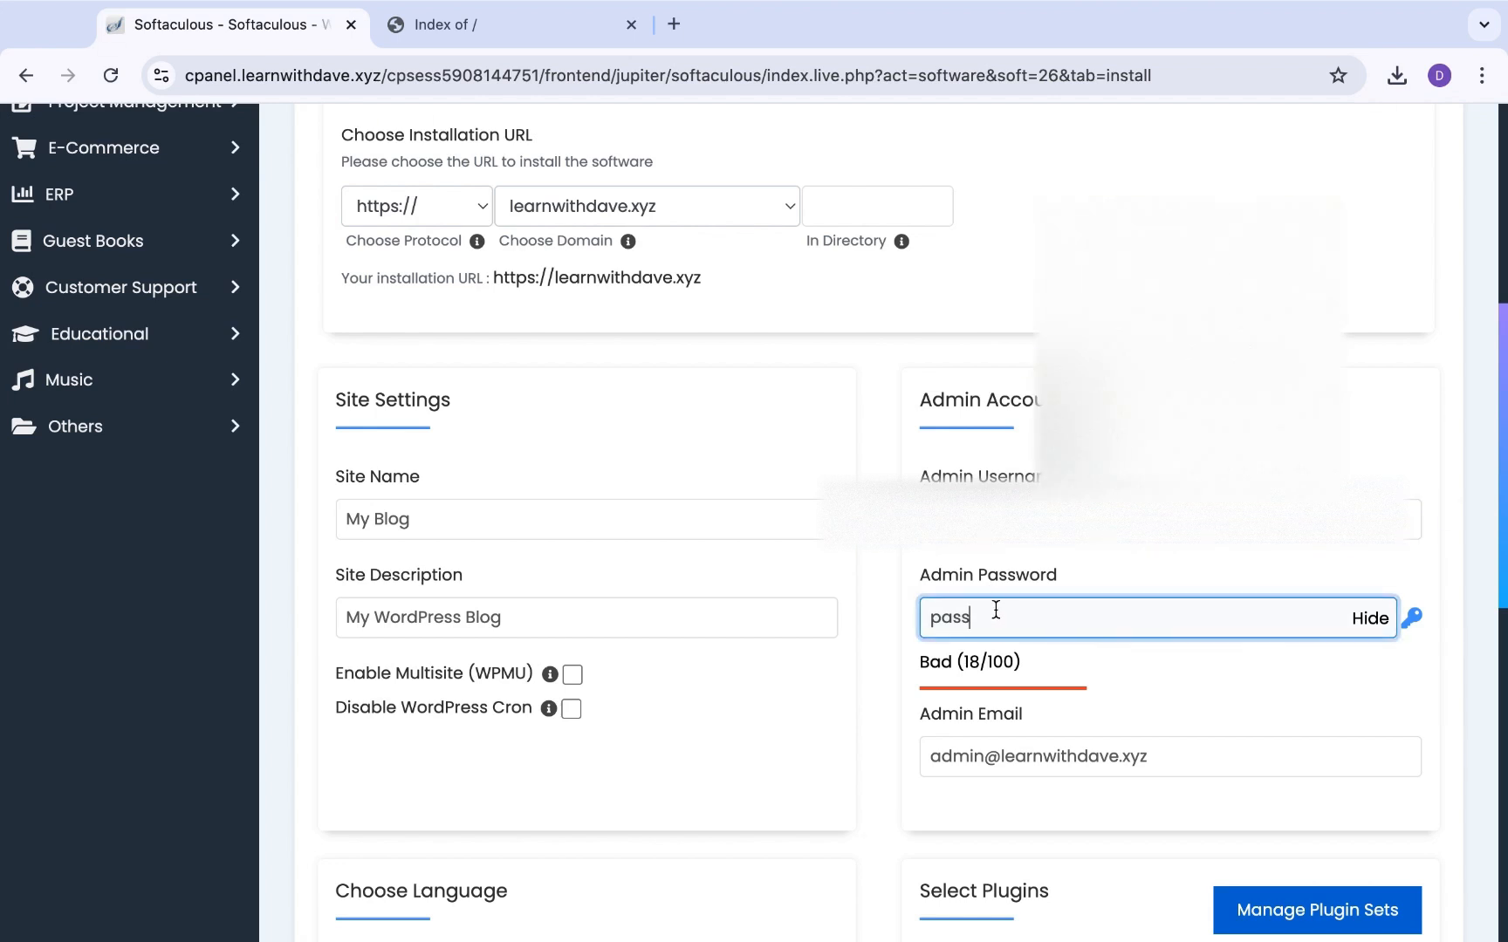
click(1371, 619)
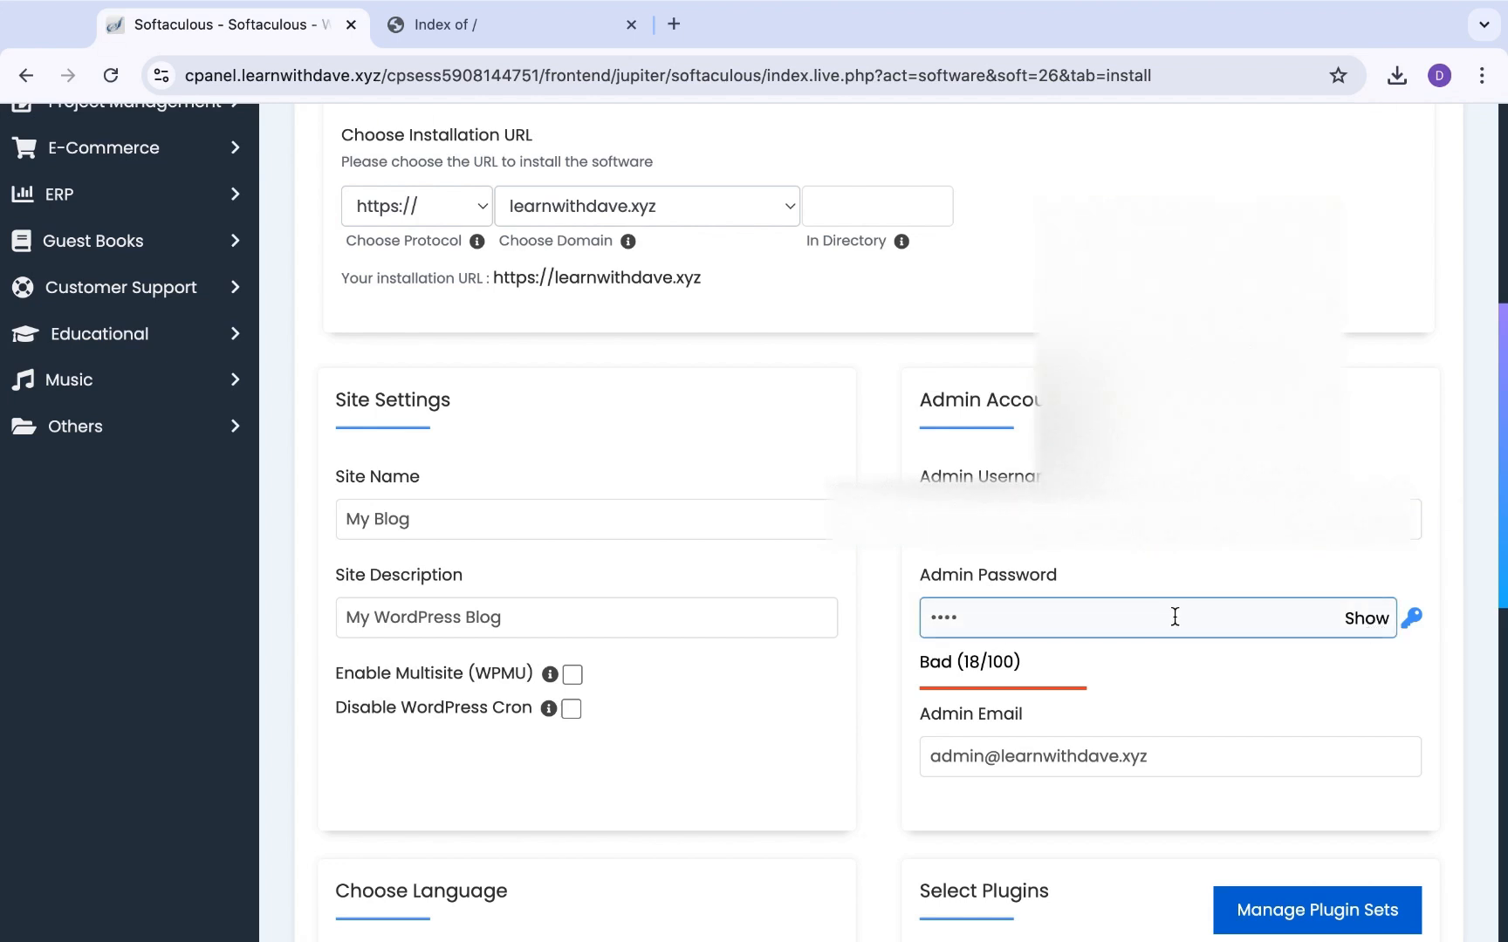
double_click(1173, 617)
key(BackSpace)
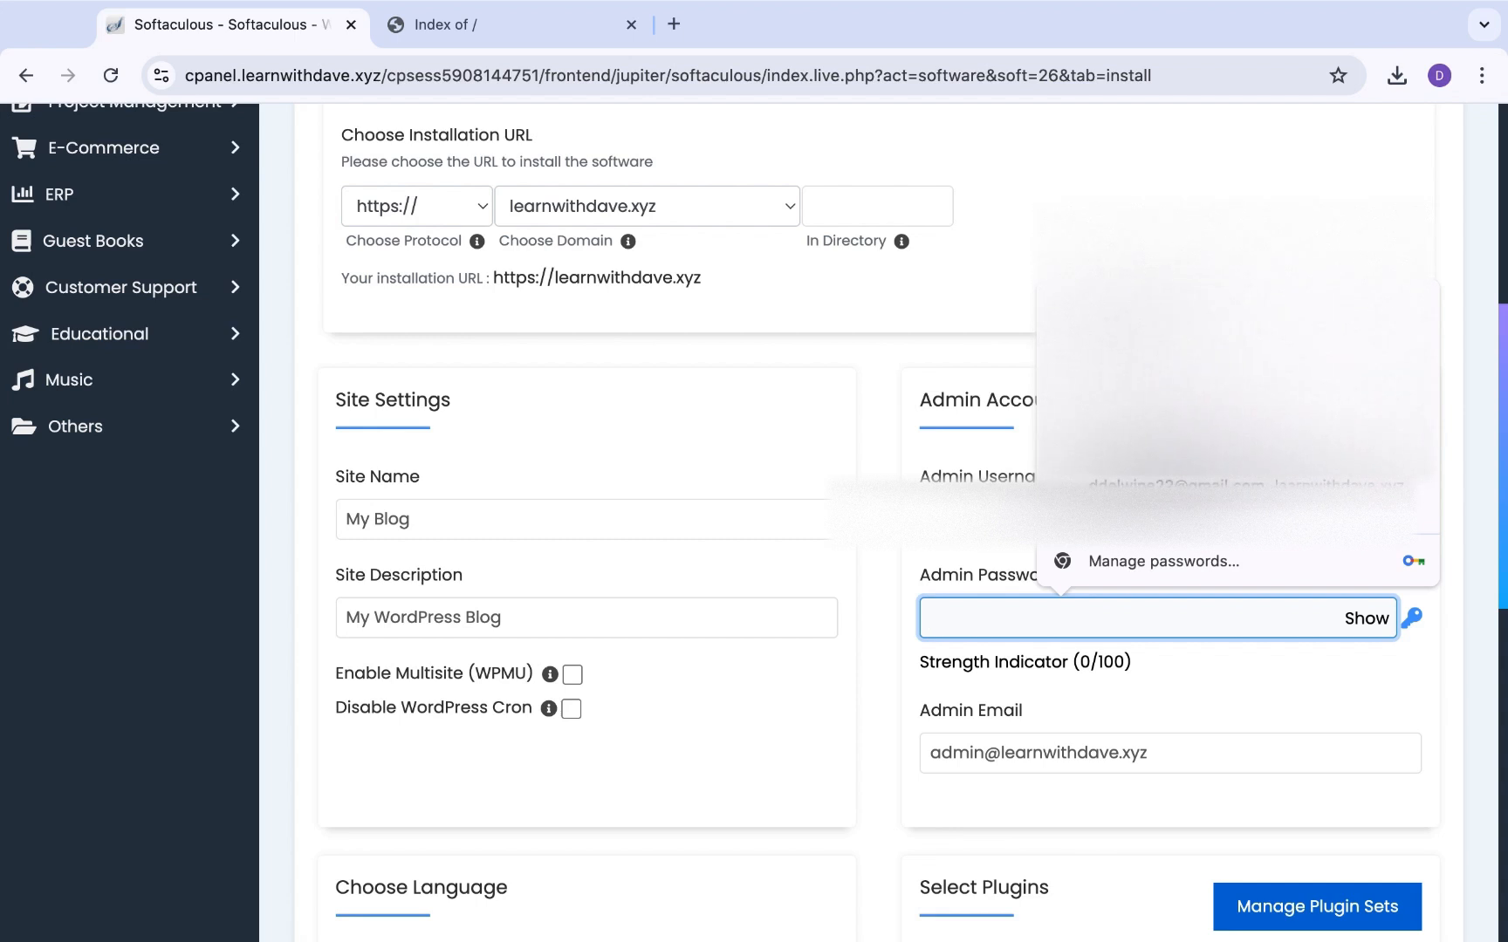
text(•••)
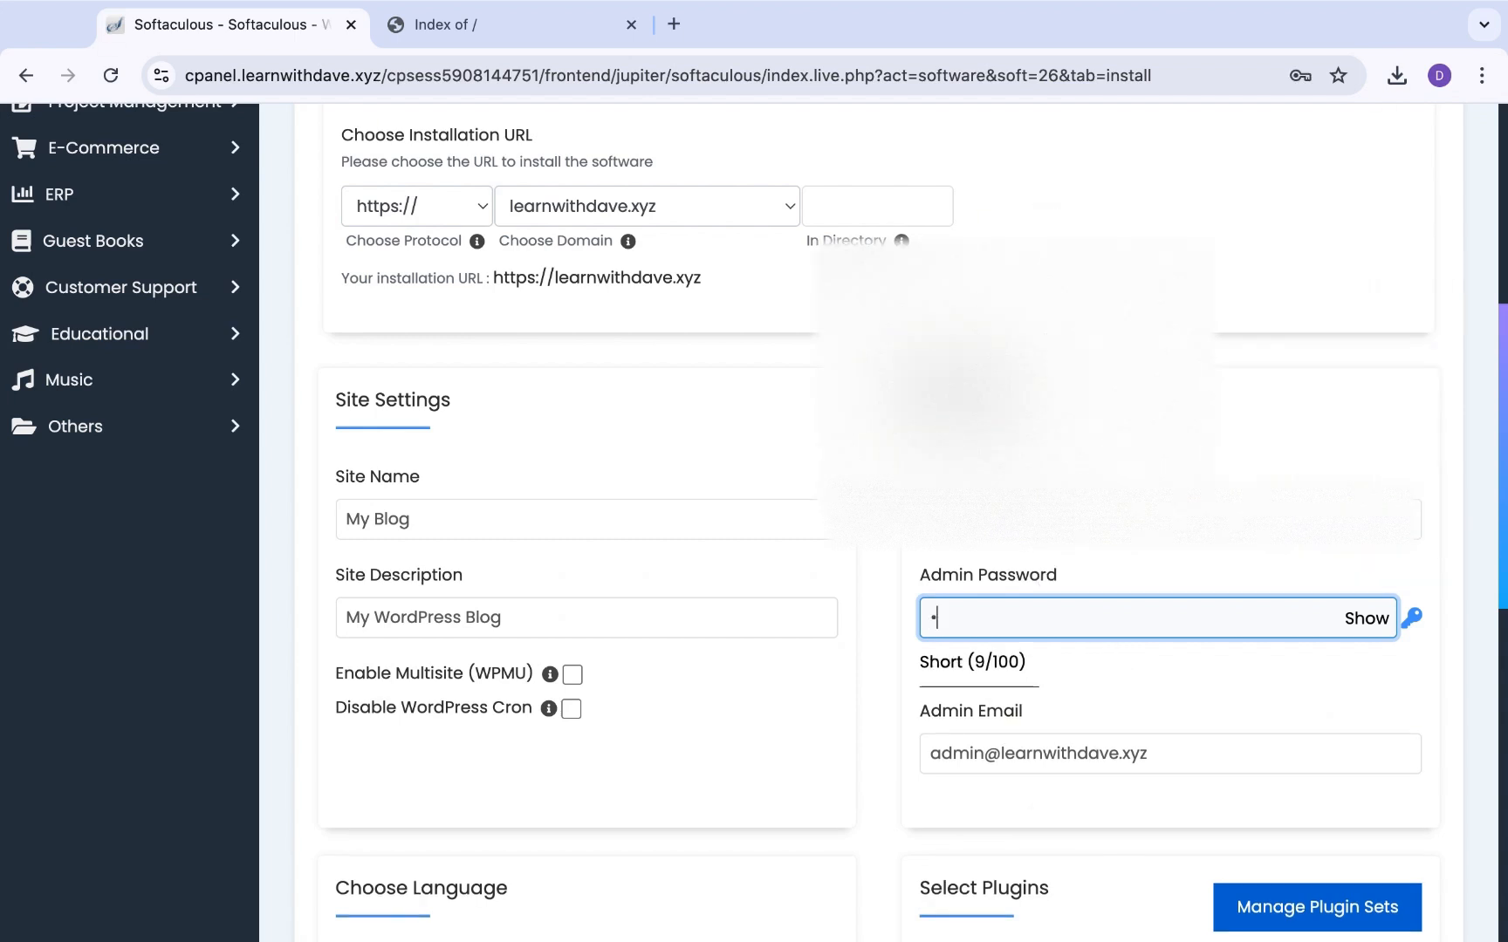
text(••••••)
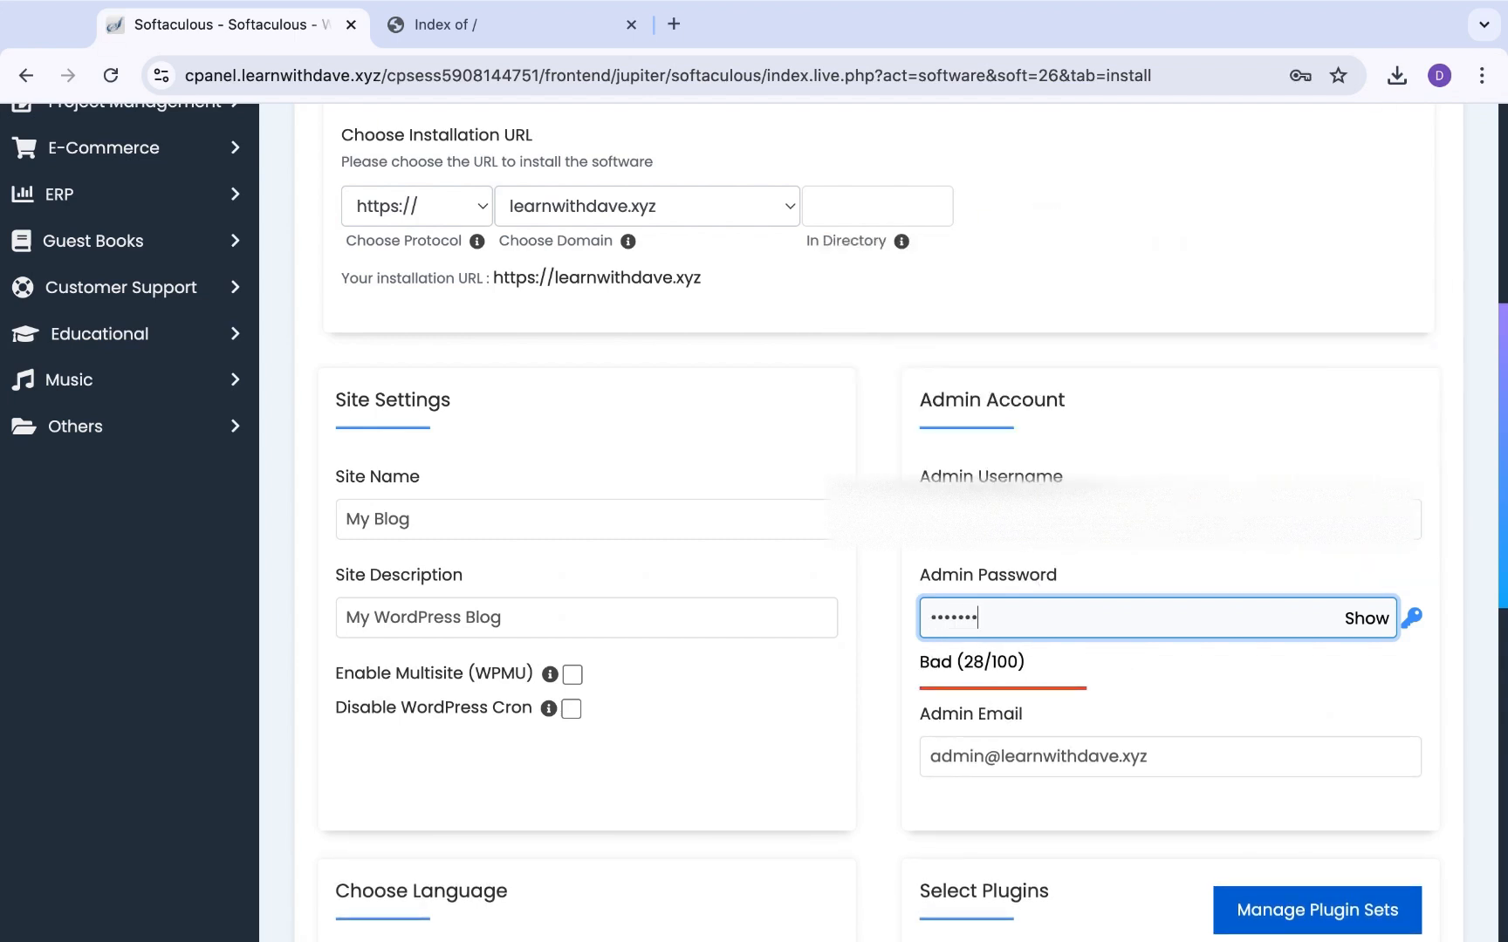
text(•••)
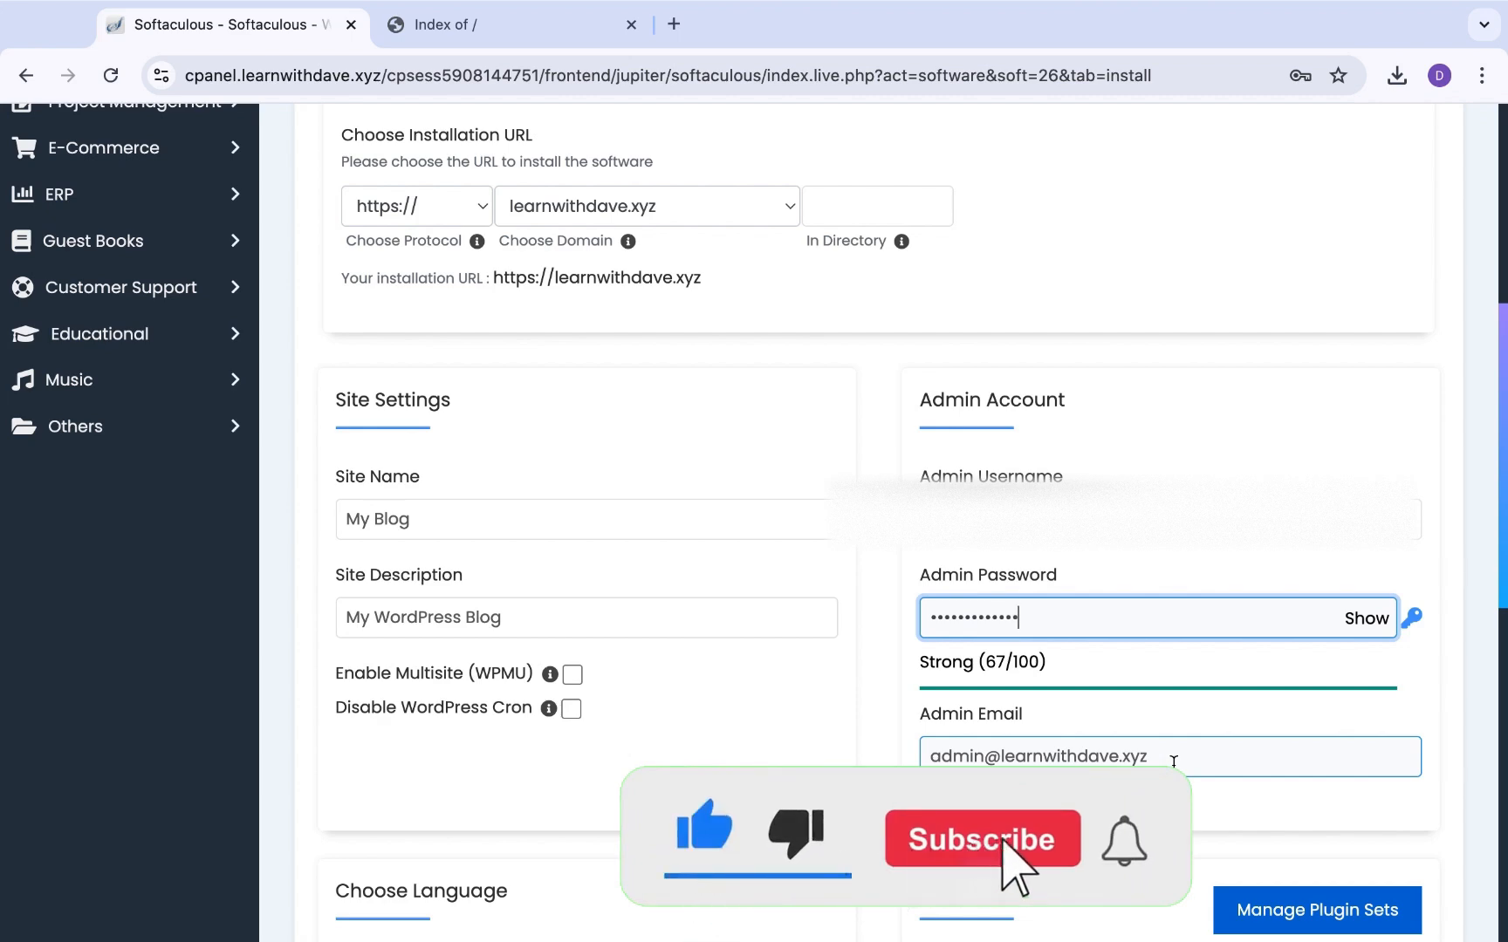
Run the WordPress installation with the remaining defaults and dismiss the browser's offer to save the password
scroll(1173, 761, down, 4)
scroll(1174, 761, down, 5)
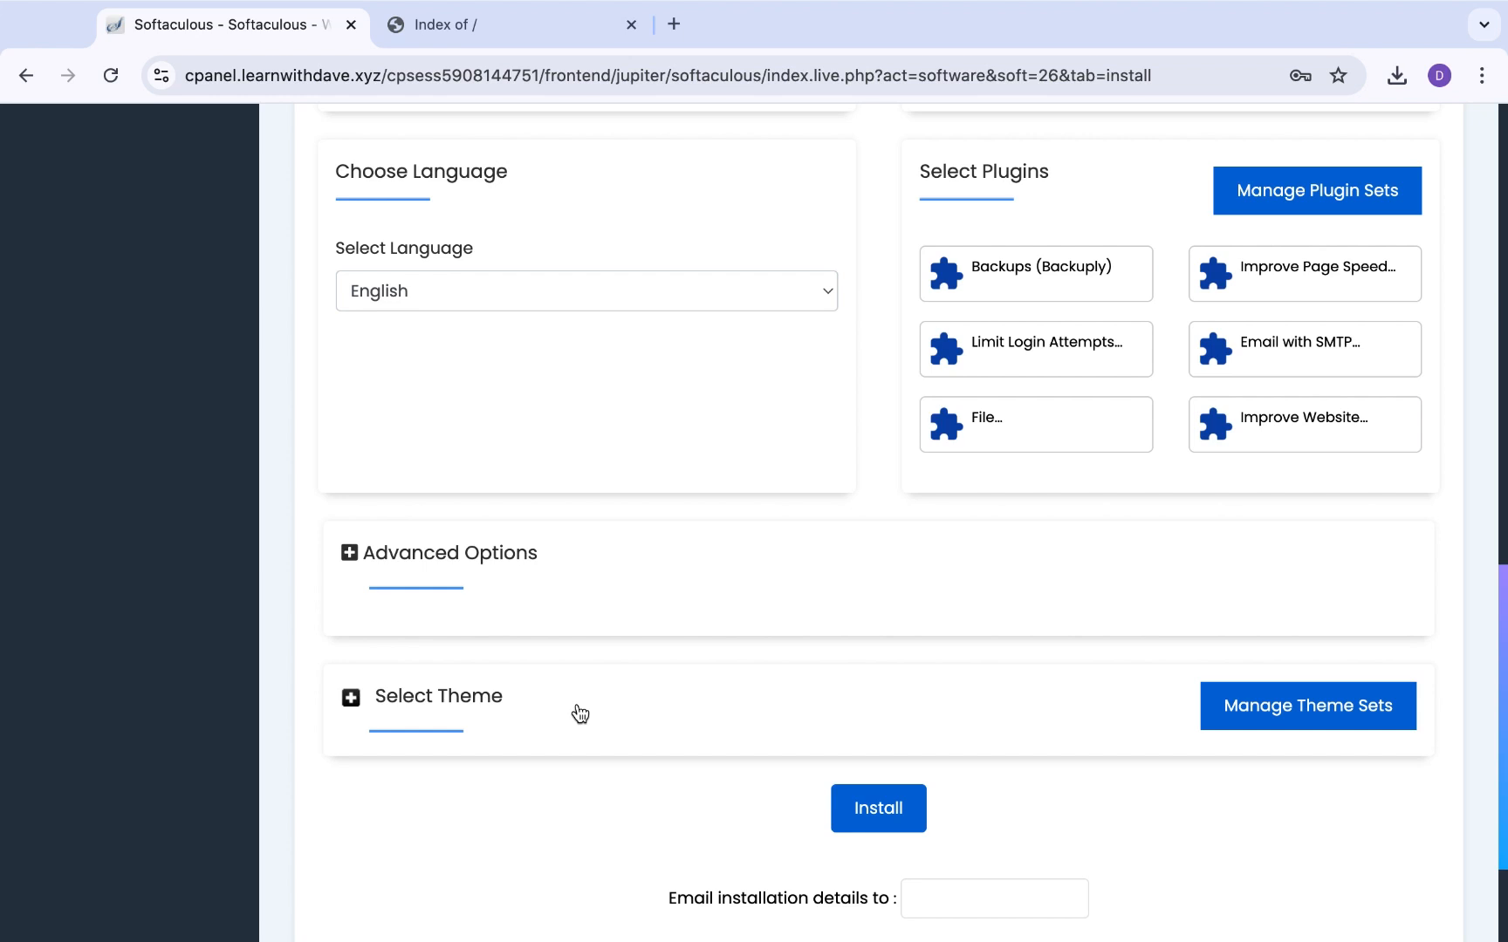
click(841, 810)
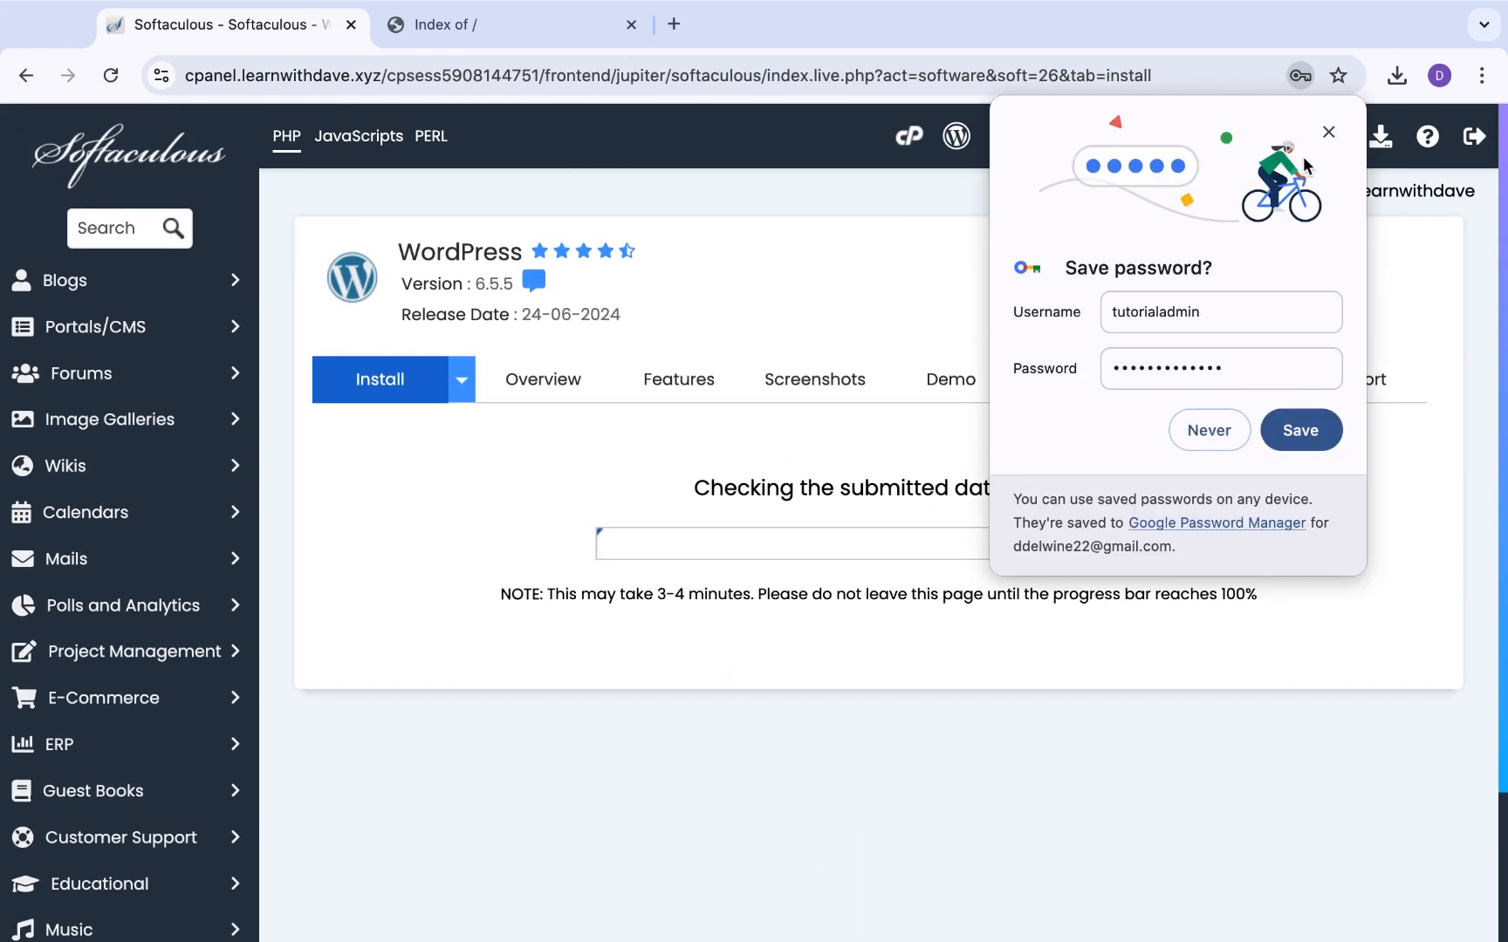
click(1328, 132)
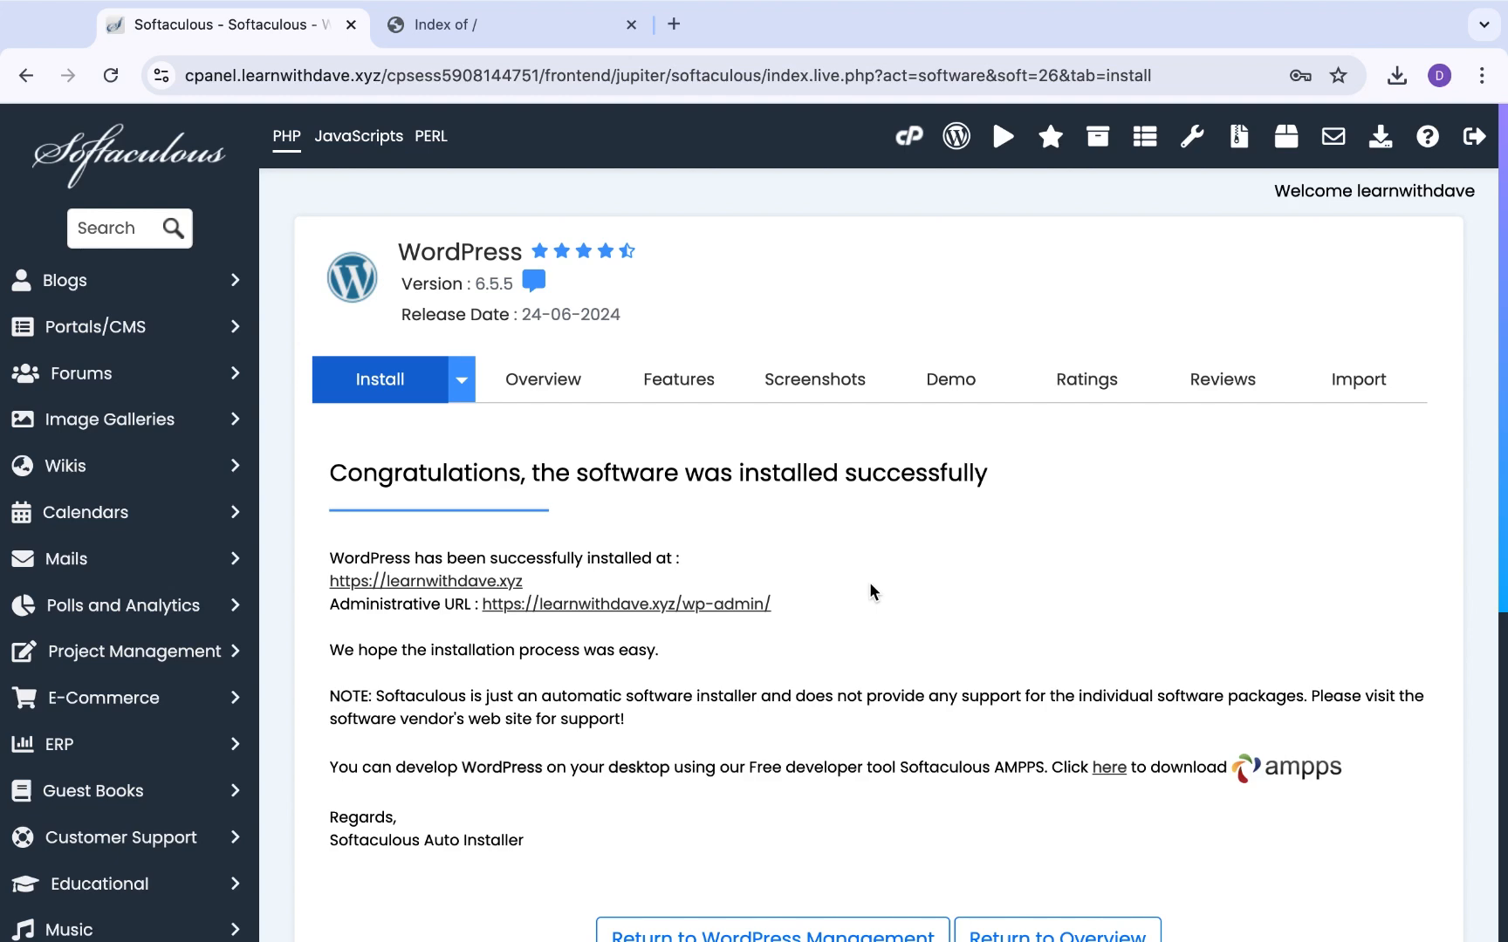
Return to the WordPress overview and go to its Current Installations list
scroll(870, 592, down, 5)
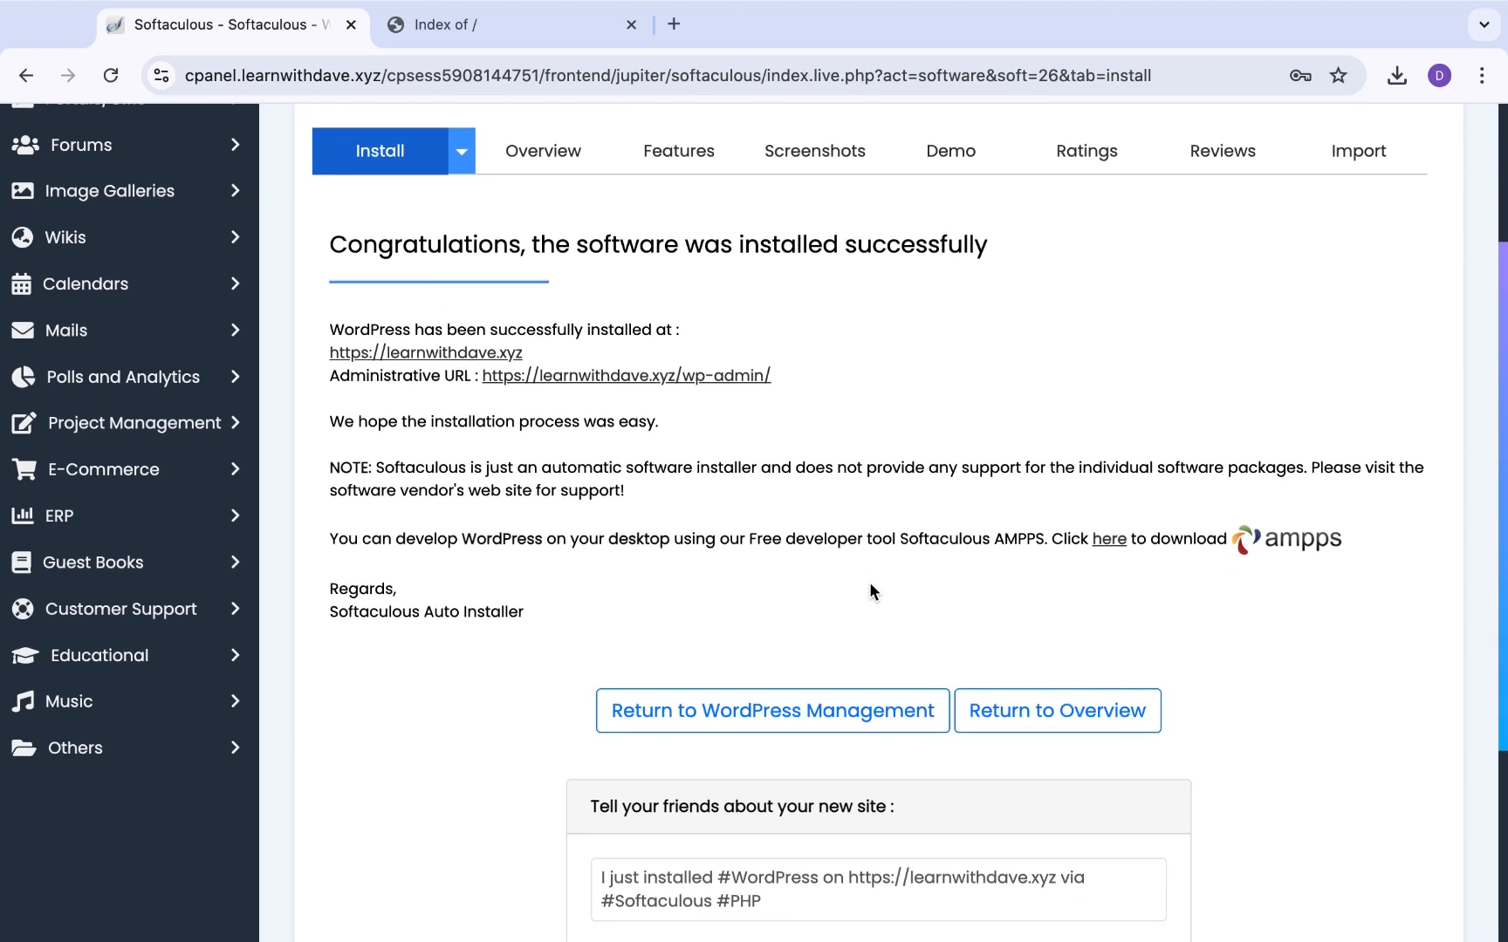
scroll(869, 582, down, 2)
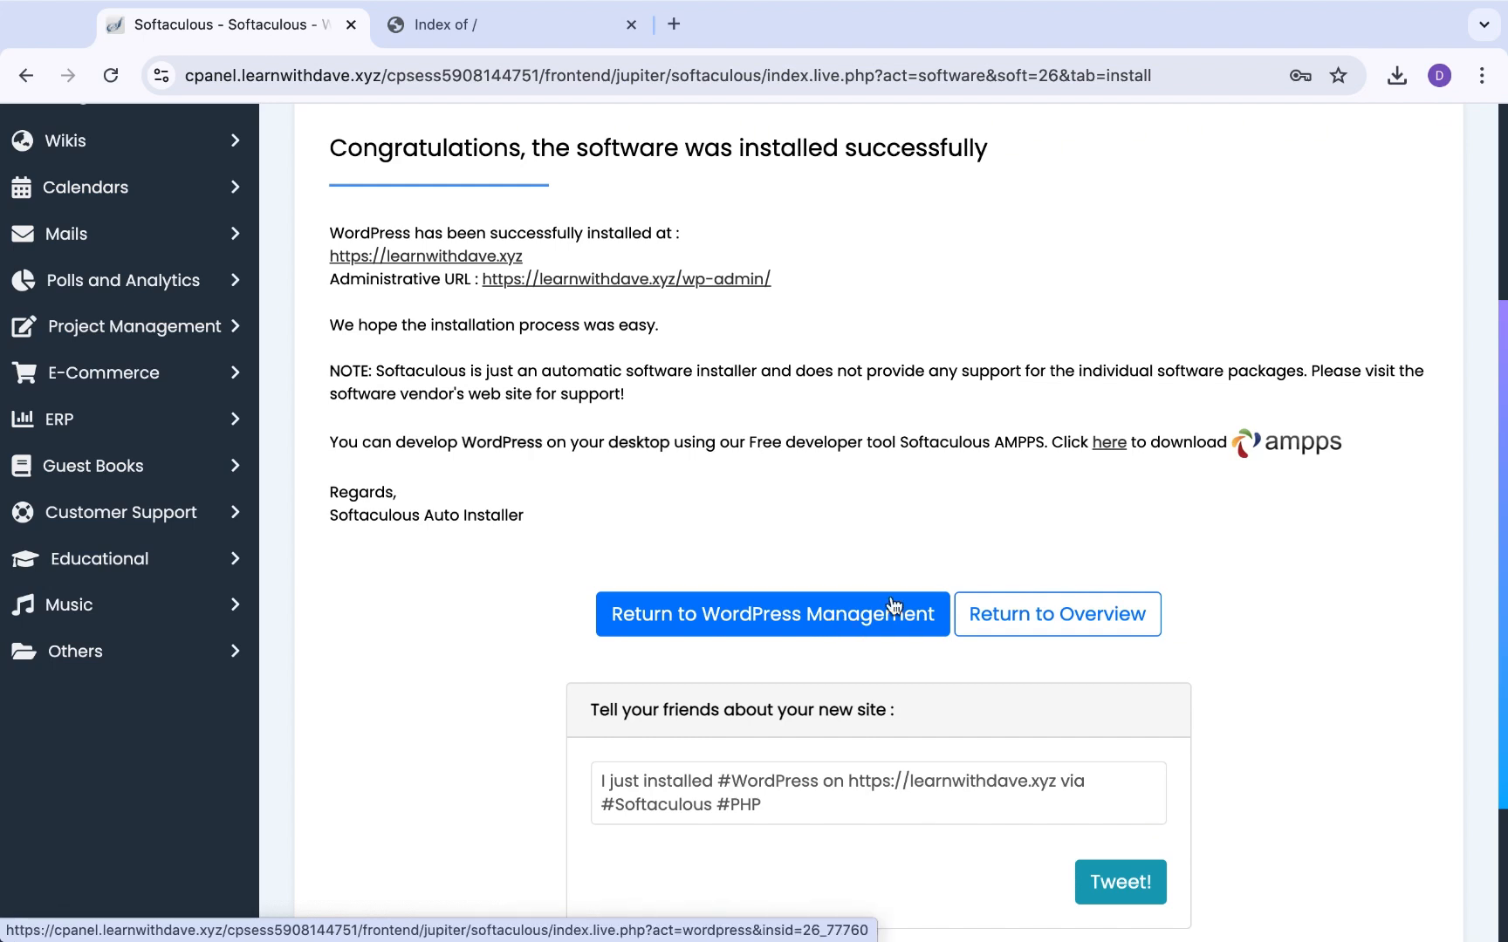
click(1071, 620)
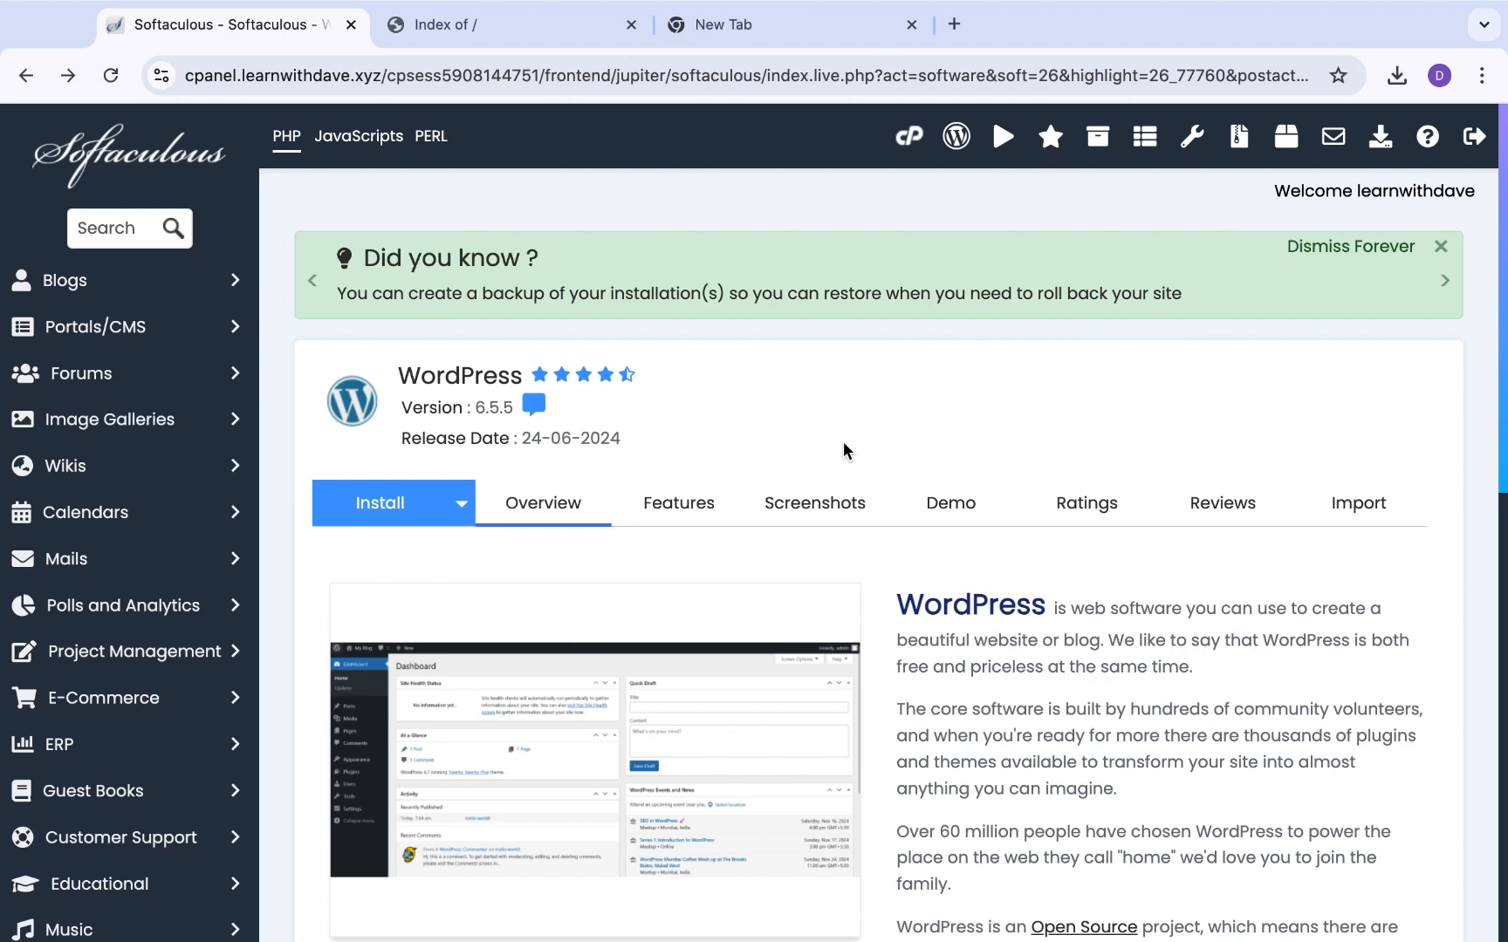
scroll(844, 445, down, 3)
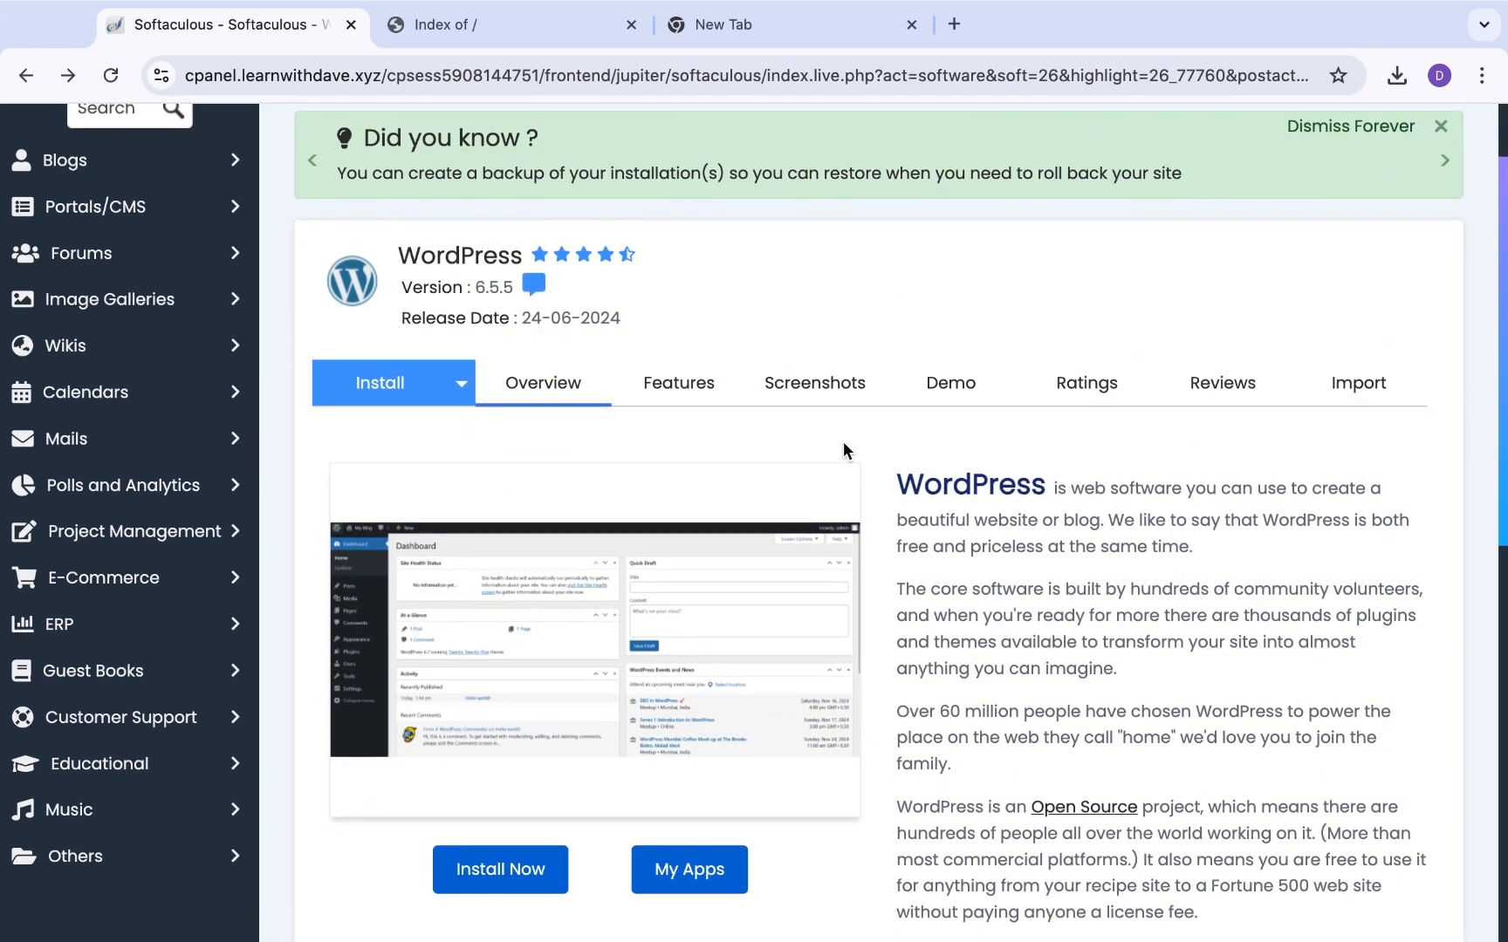
scroll(843, 442, down, 5)
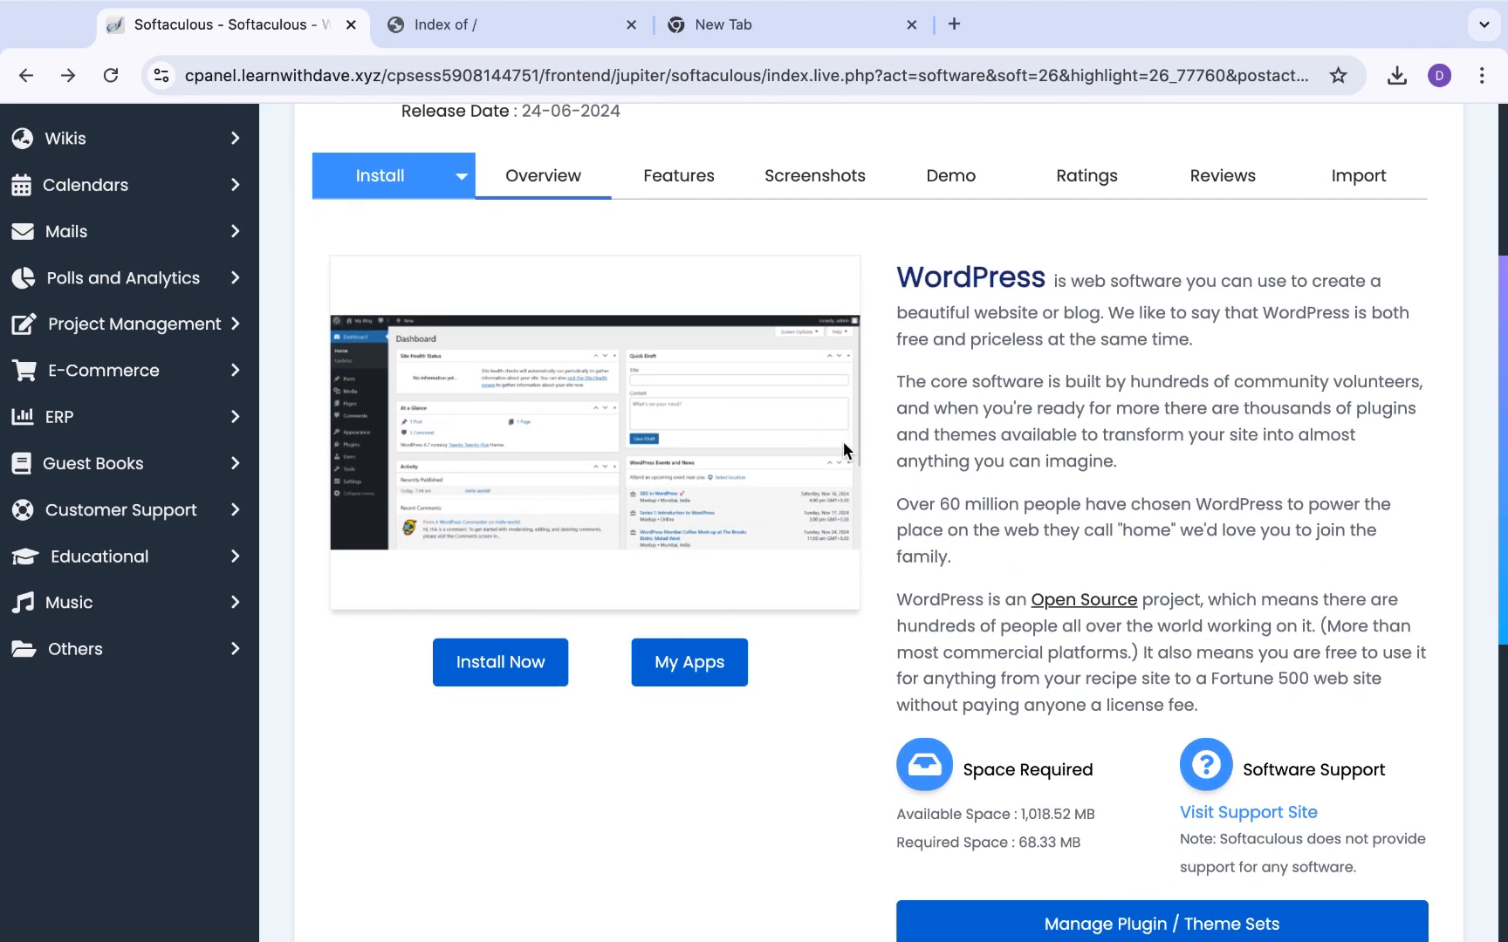
scroll(843, 442, down, 15)
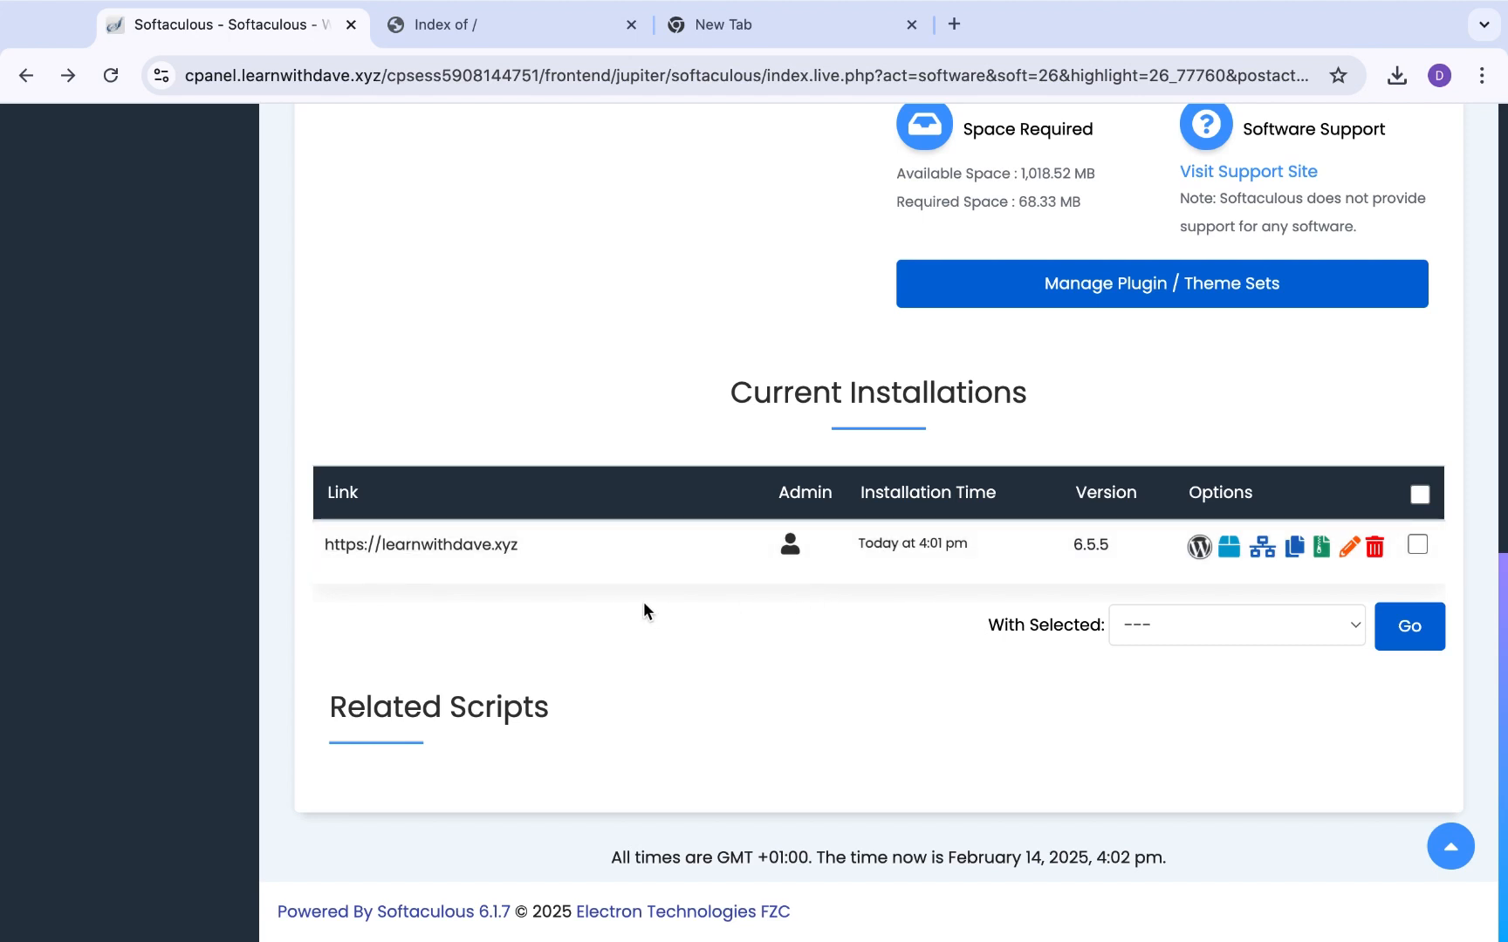
click(463, 24)
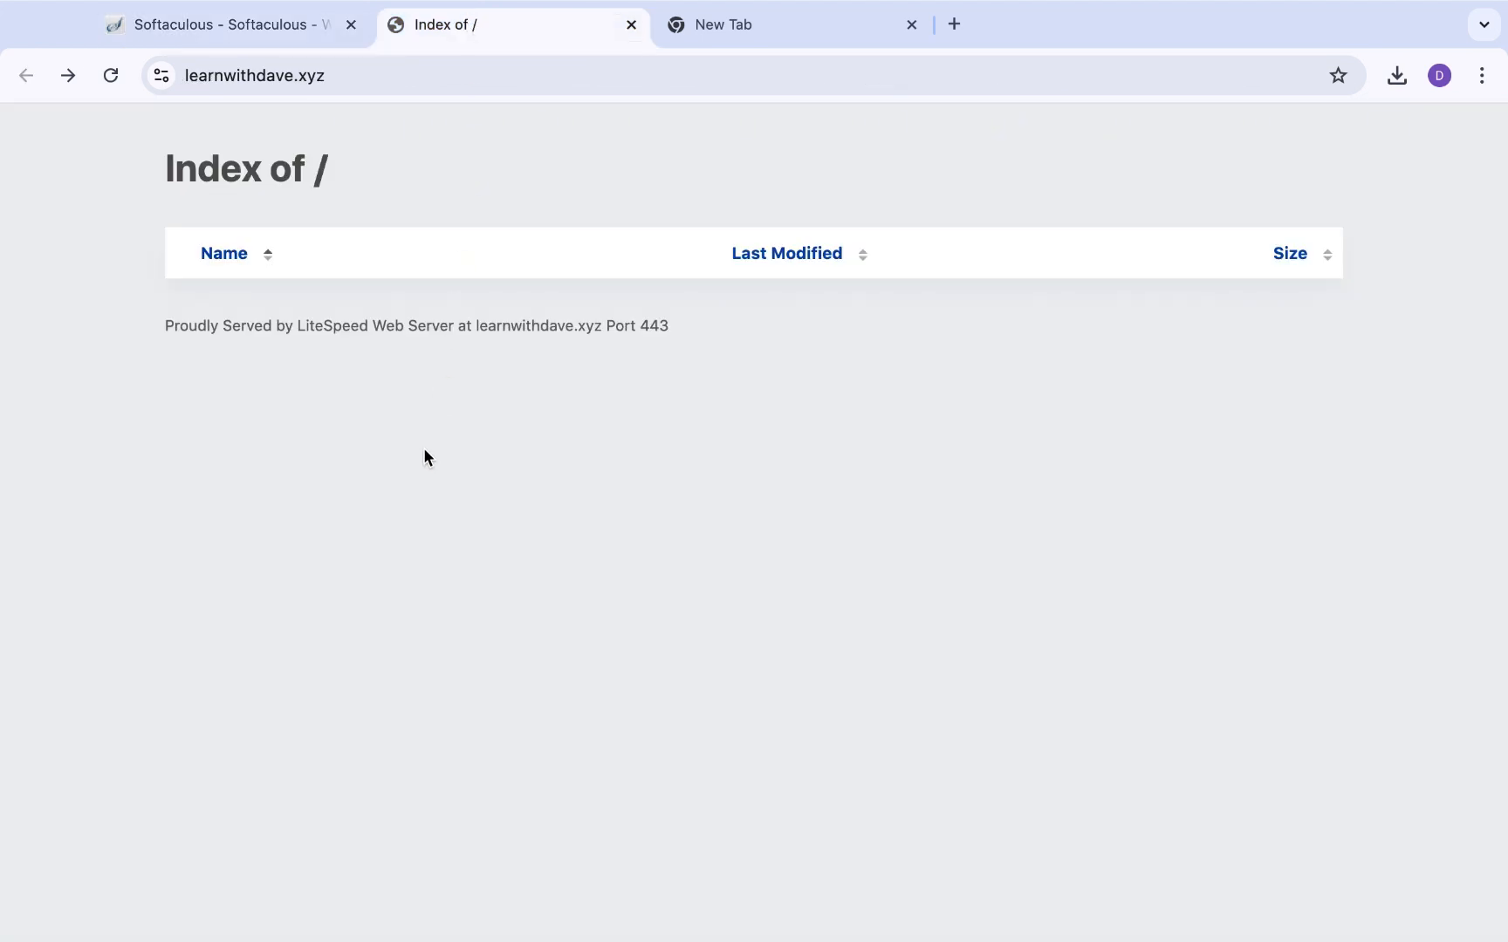
click(261, 24)
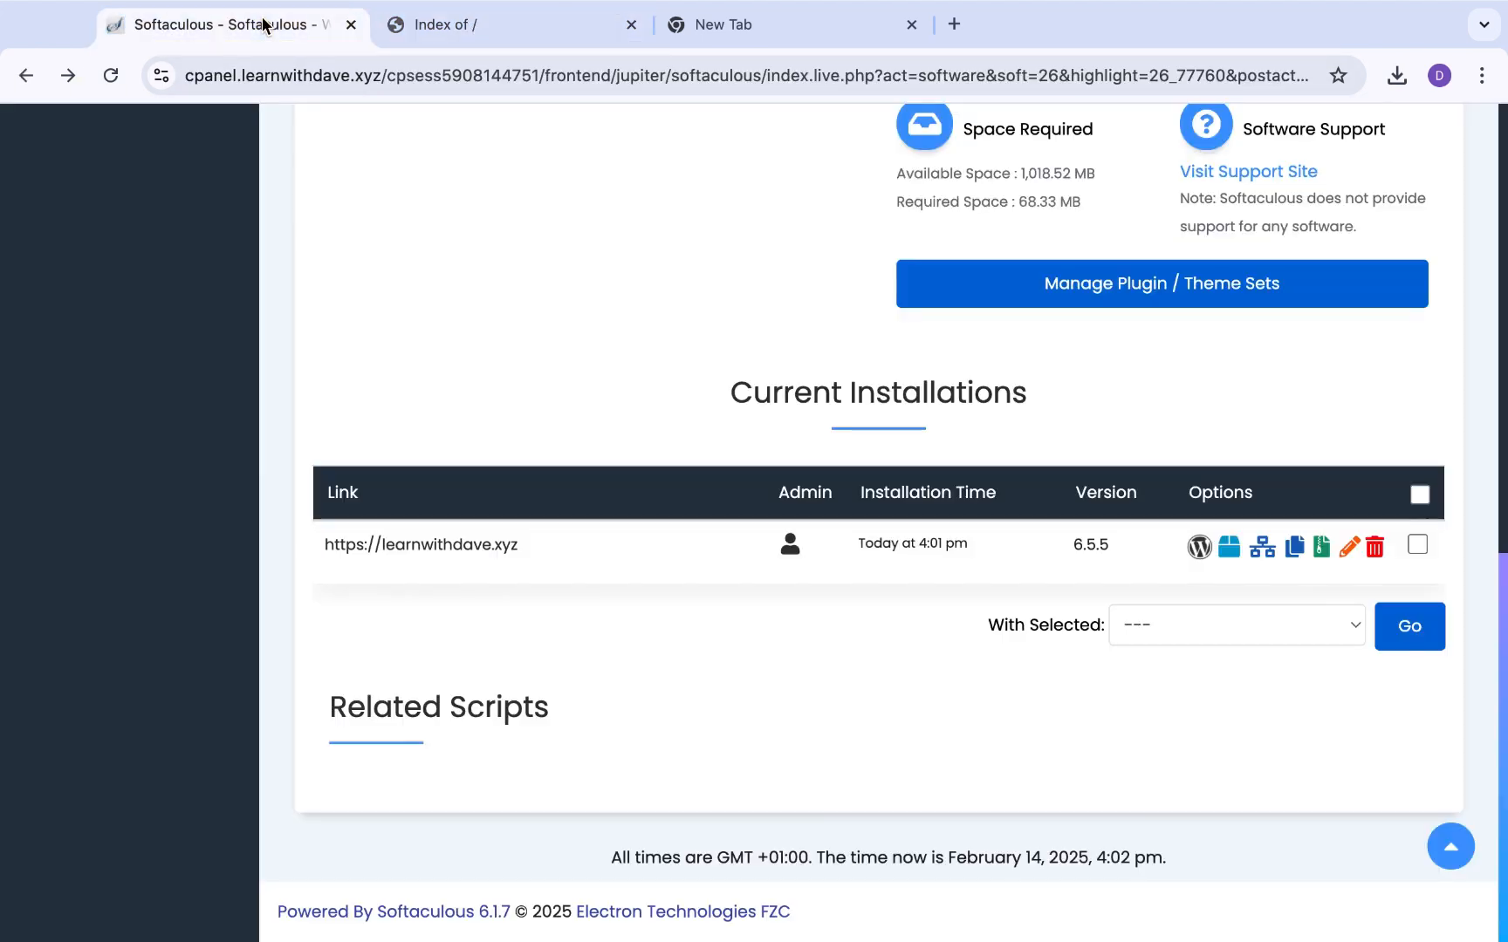
click(476, 545)
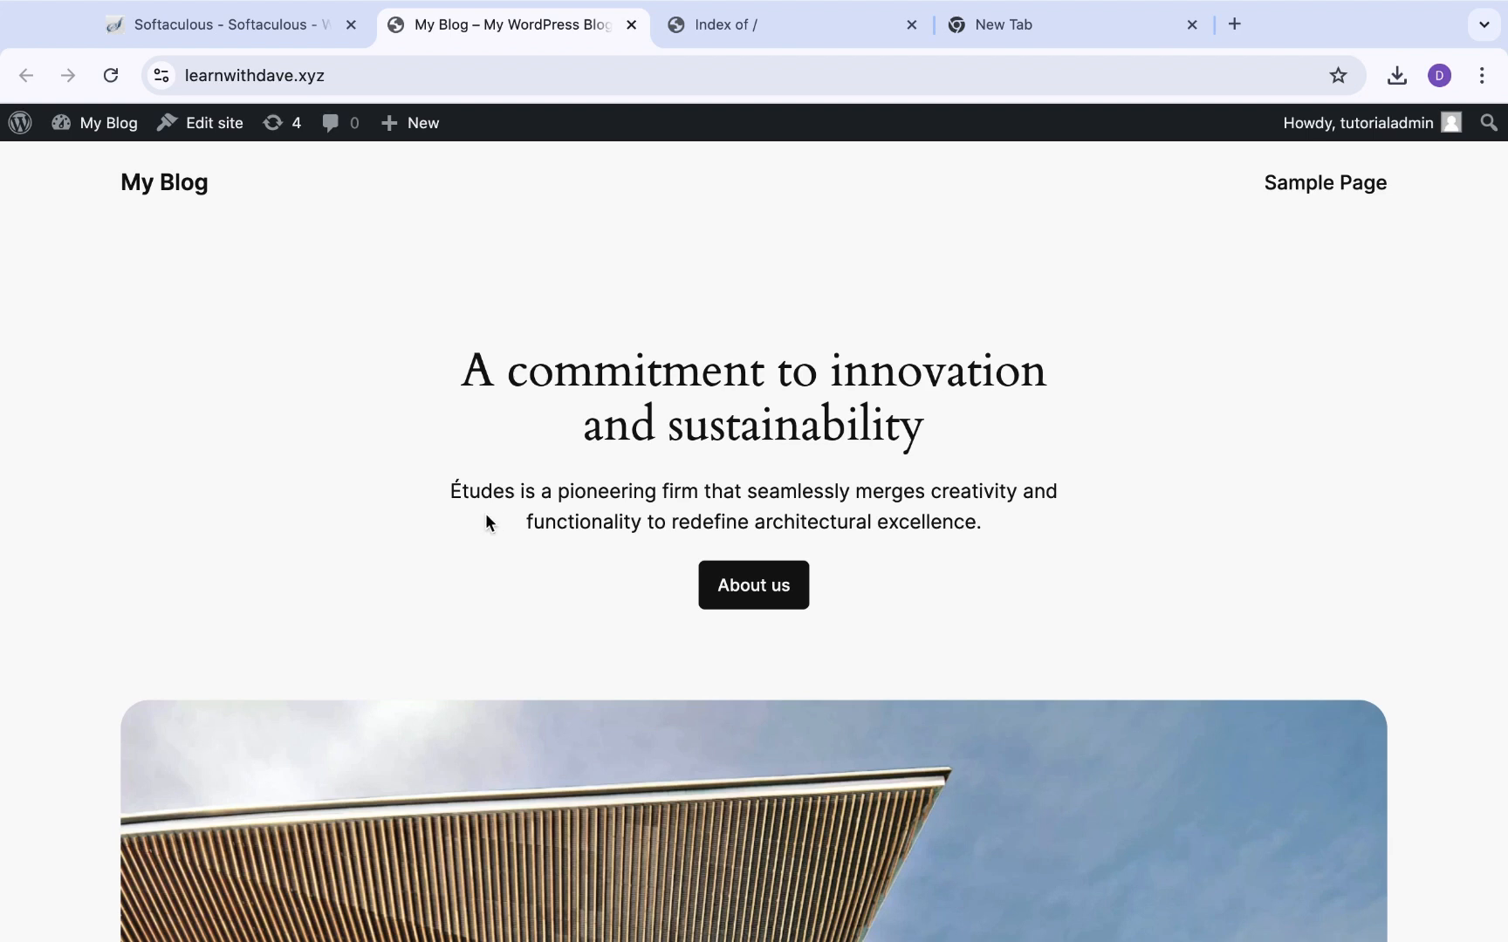
Look through the new site's home page, from the header down to the Watch, Read, Listen post list
scroll(486, 524, down, 1)
scroll(486, 528, down, 10)
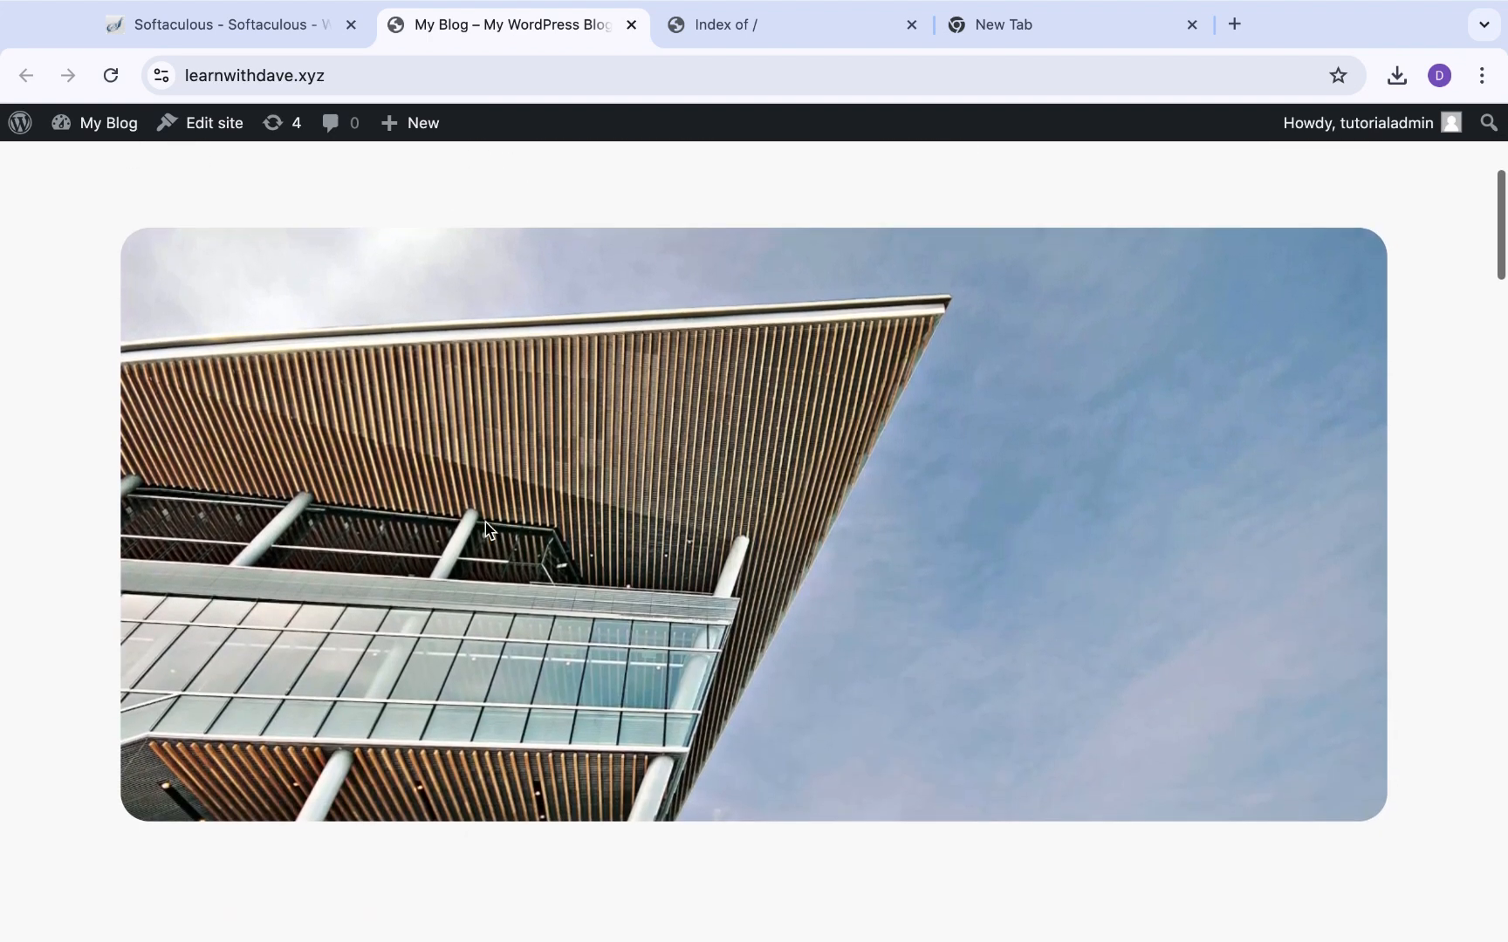
scroll(486, 530, up, 9)
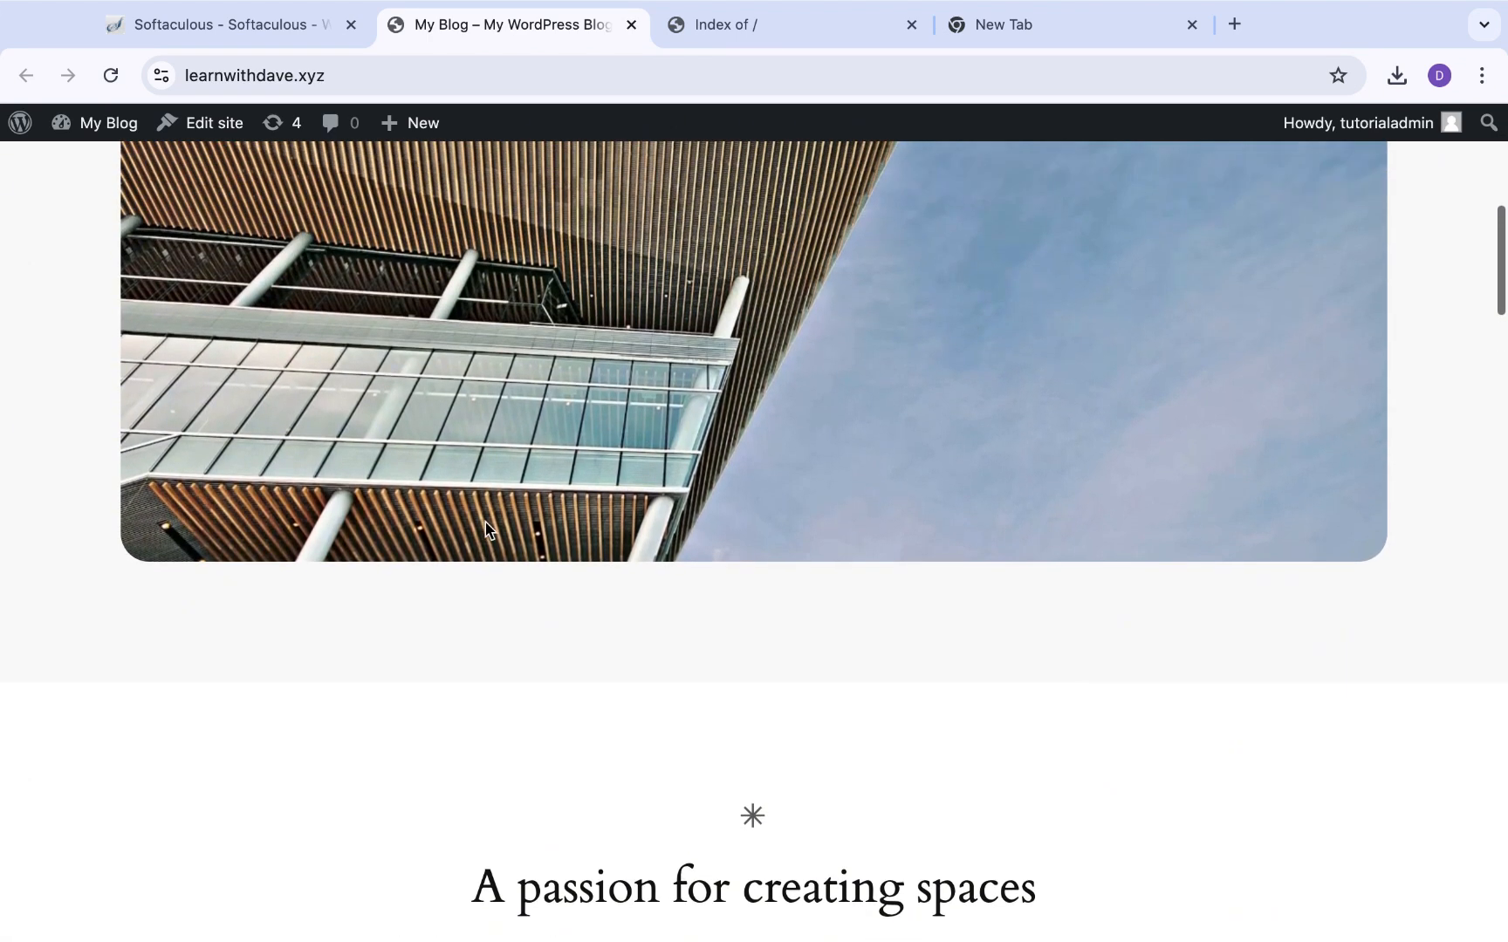
scroll(486, 529, up, 2)
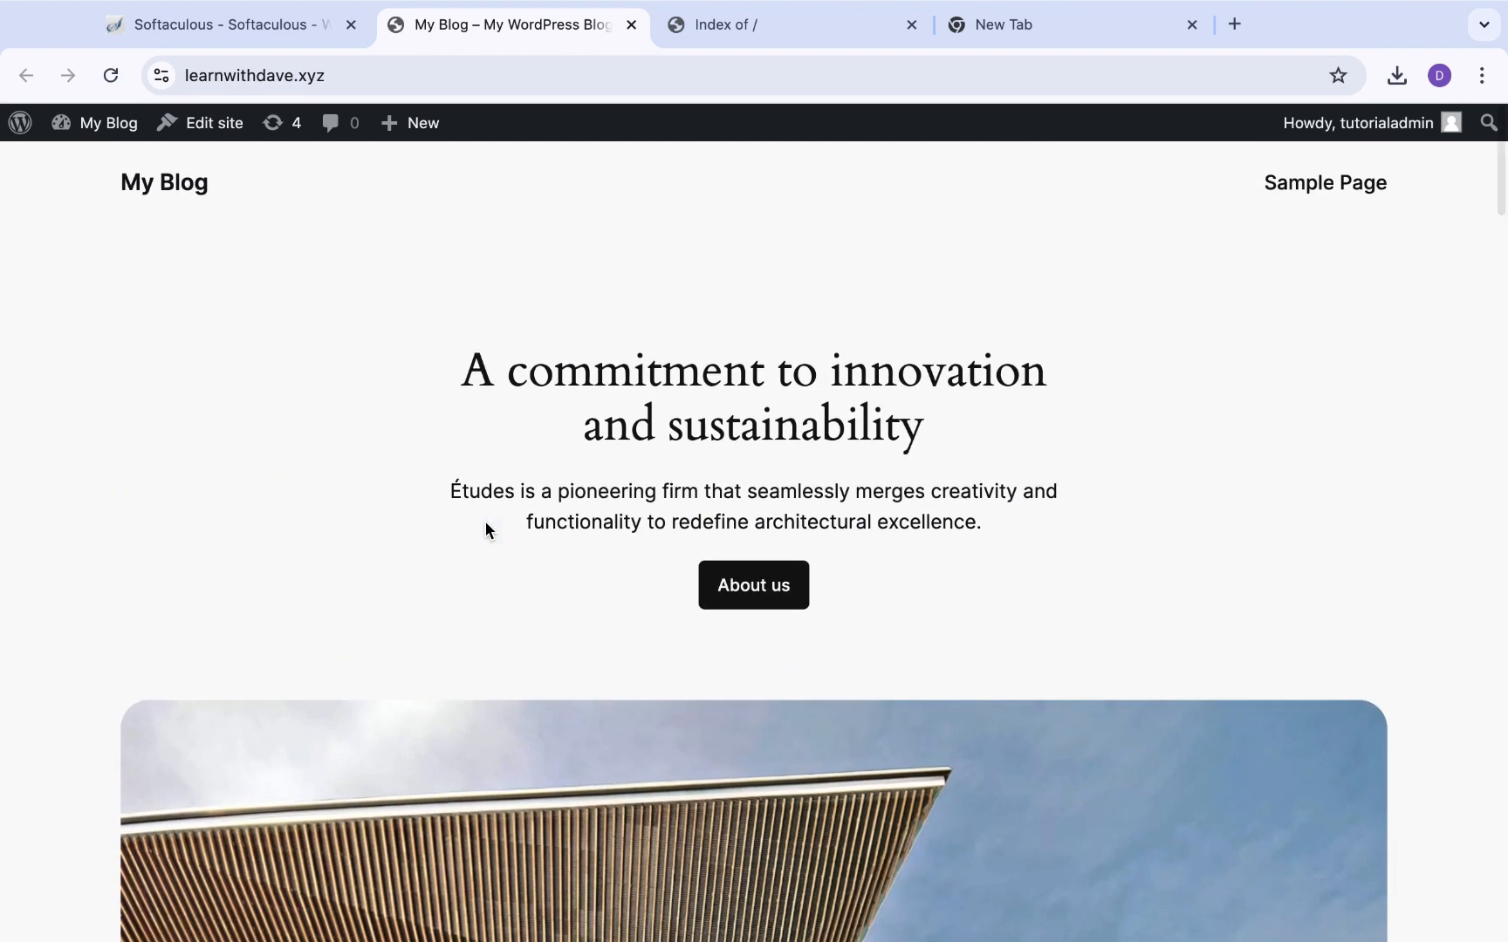
scroll(486, 530, down, 6)
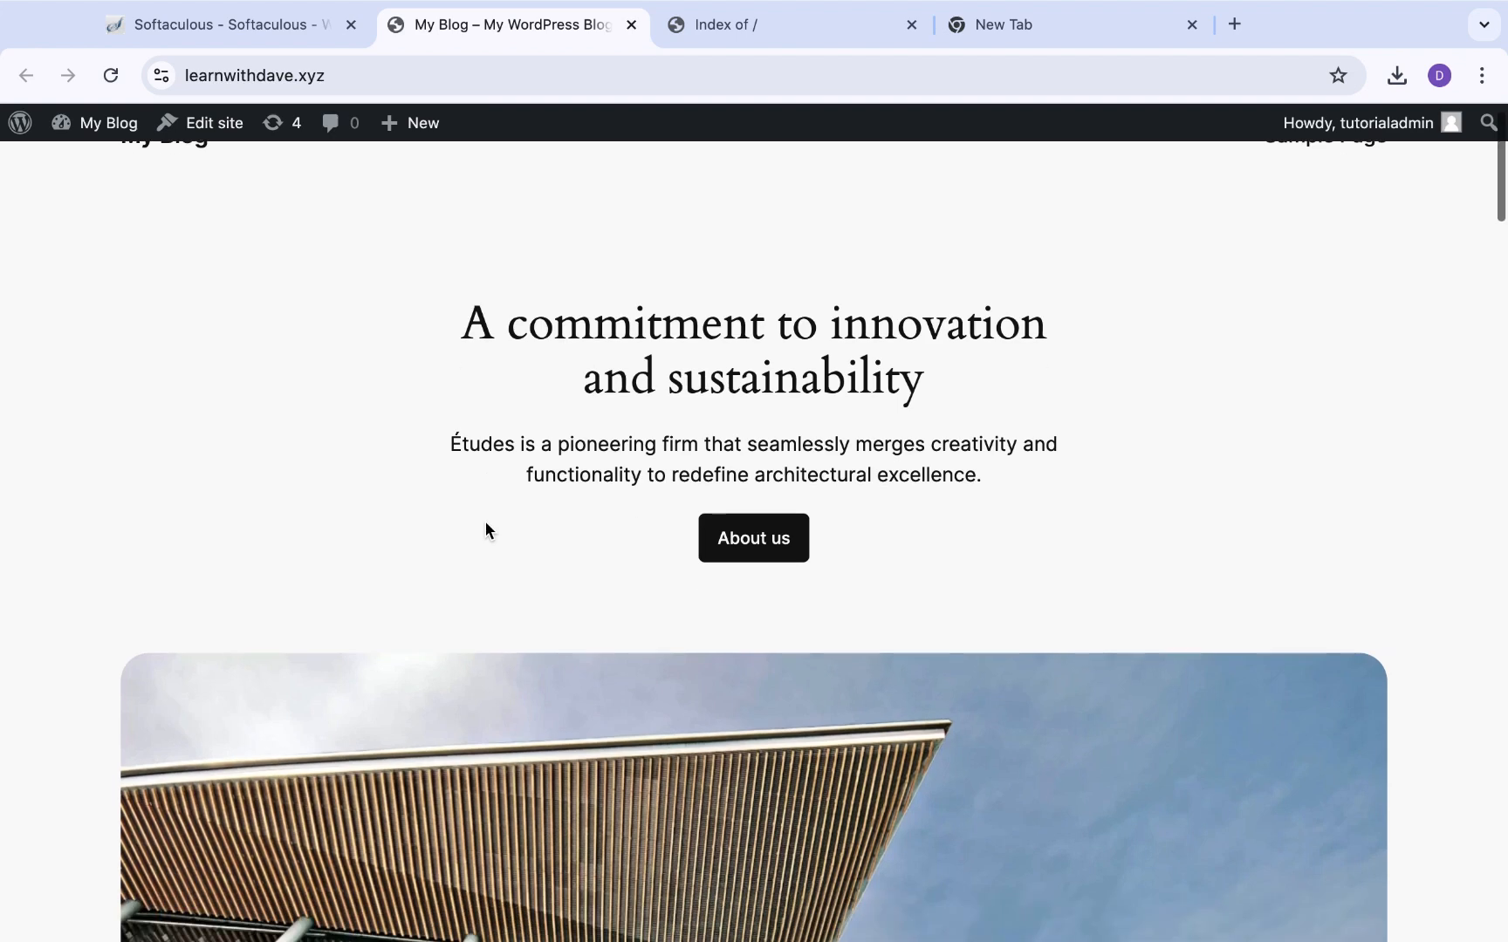
scroll(486, 530, down, 13)
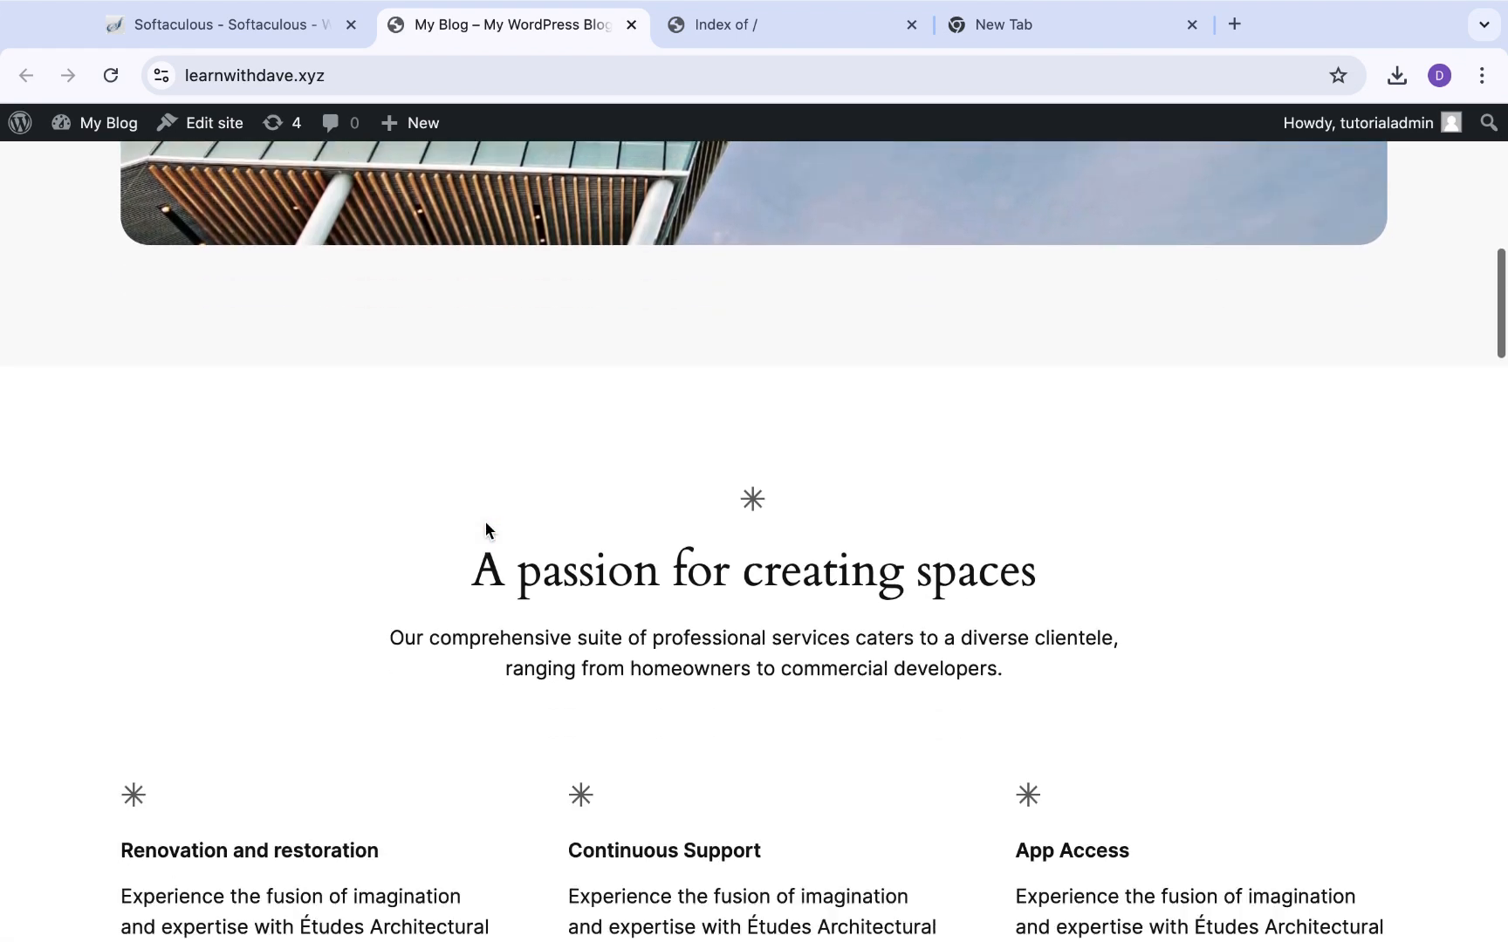
scroll(486, 530, down, 13)
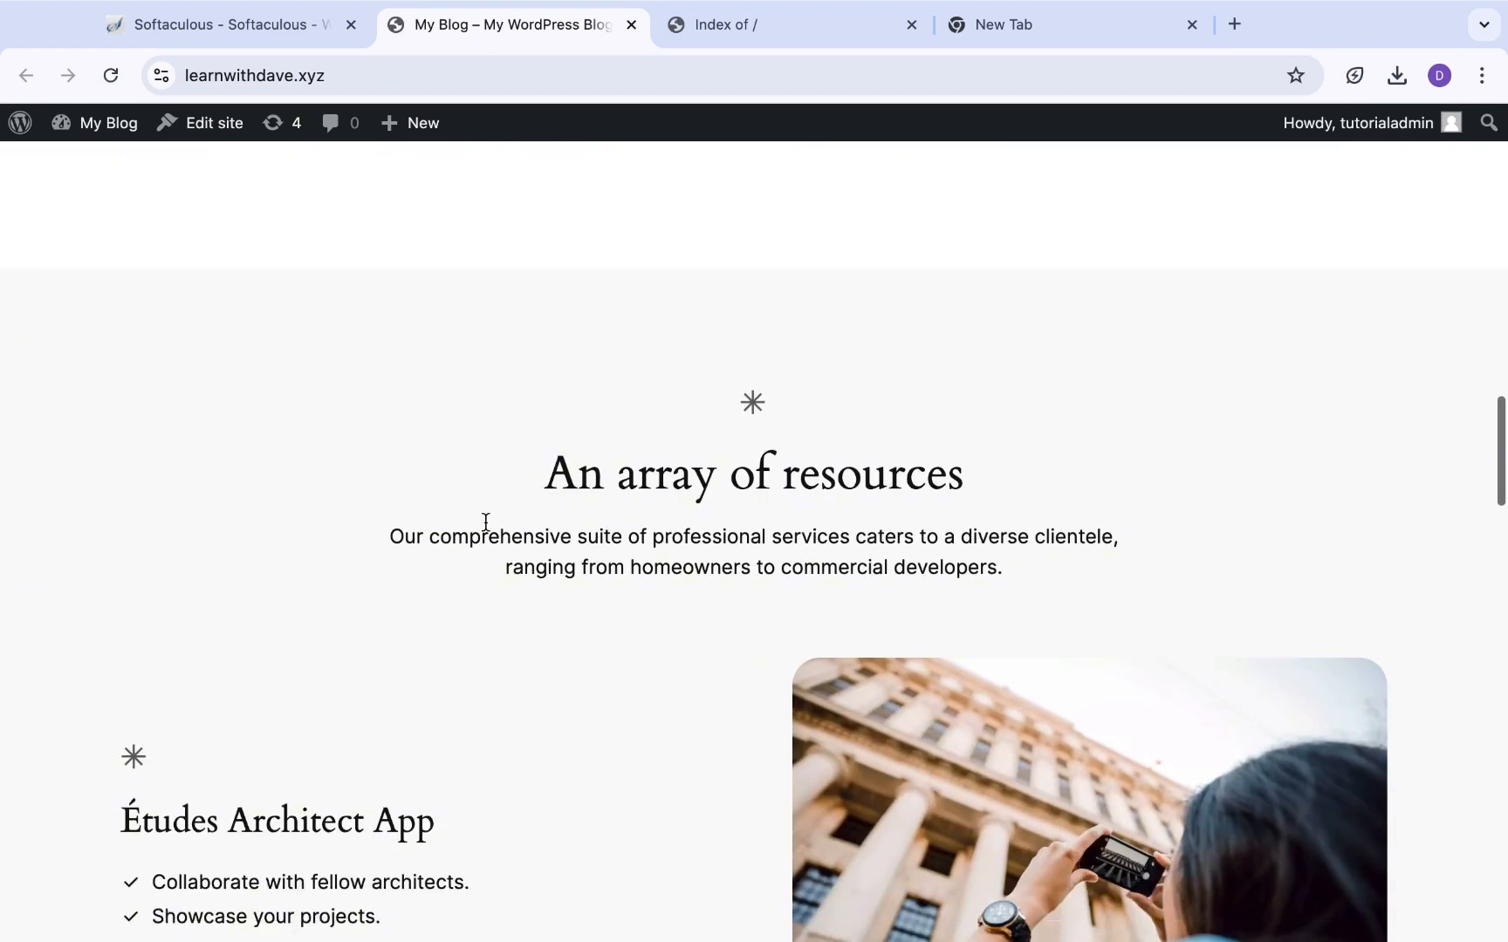
scroll(487, 530, down, 13)
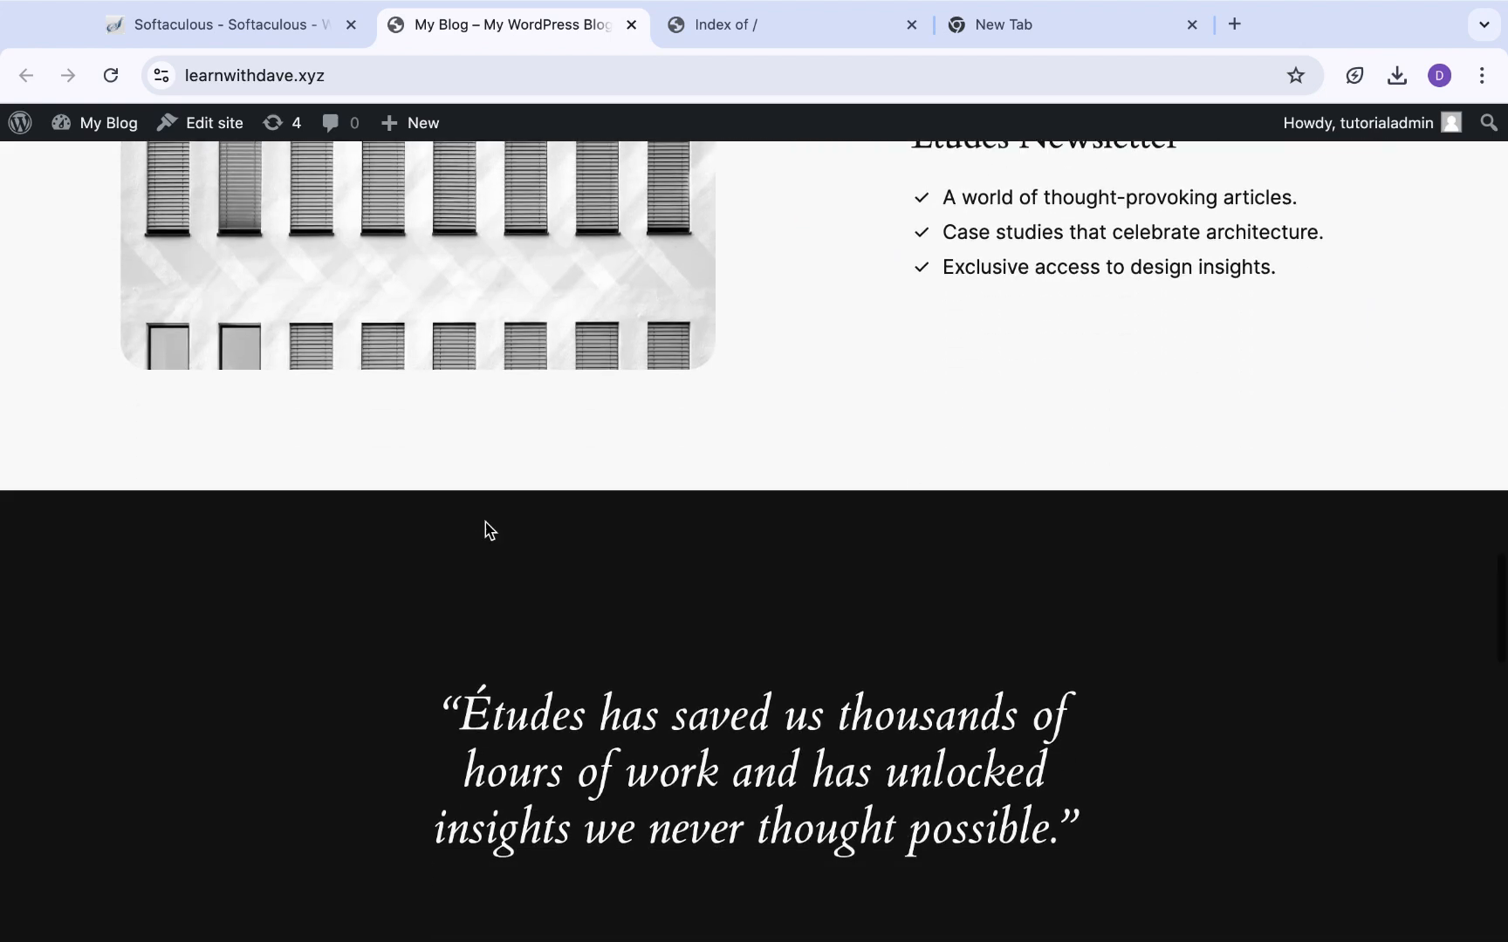
scroll(487, 530, down, 2)
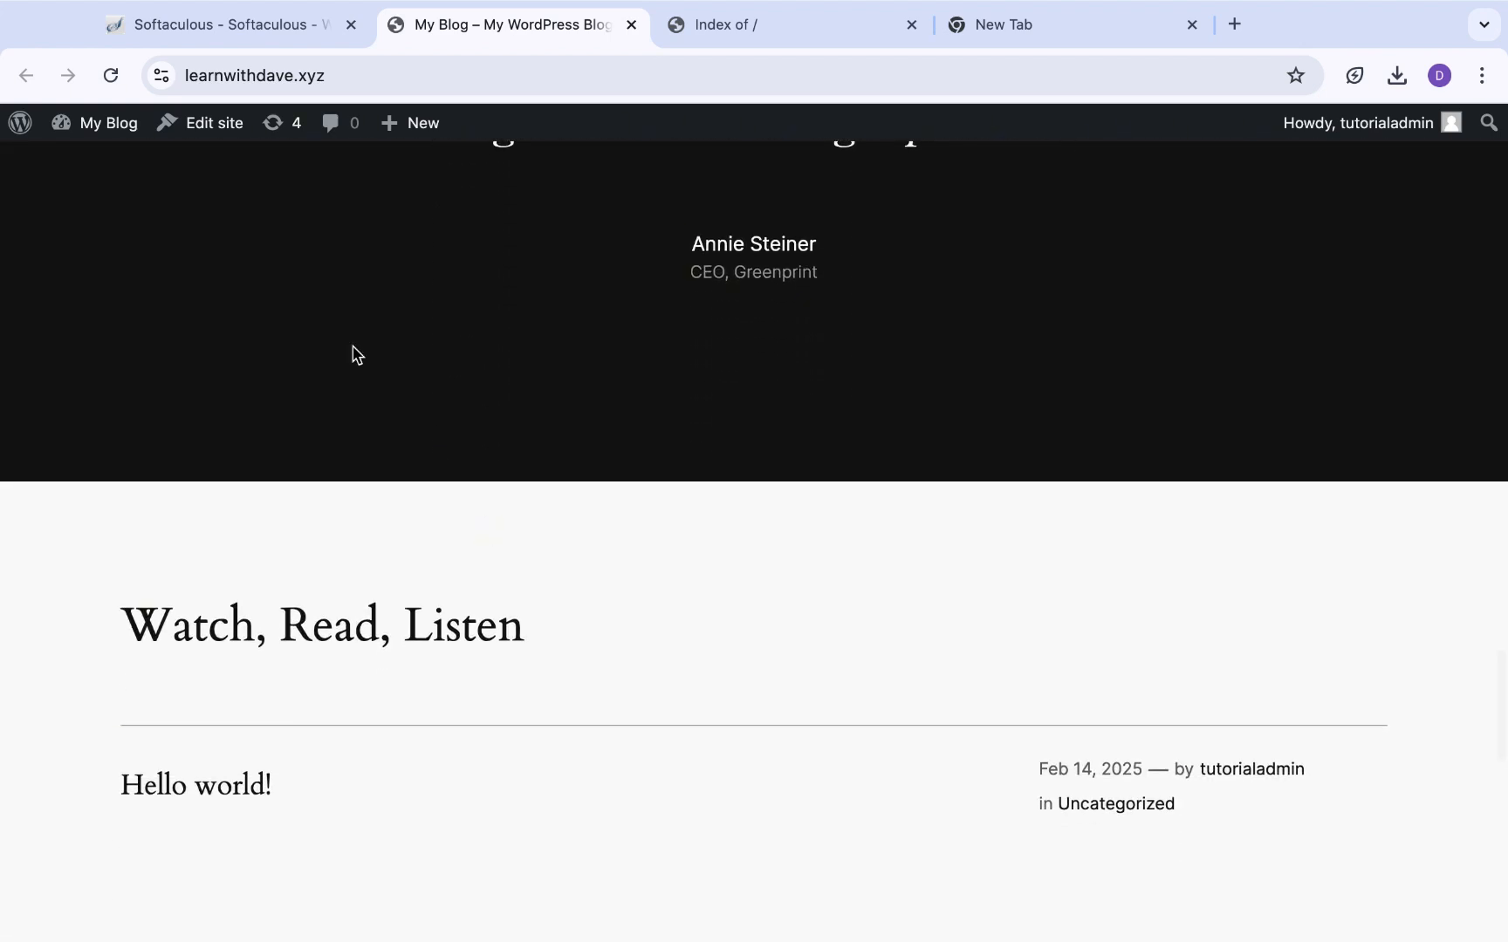
click(296, 21)
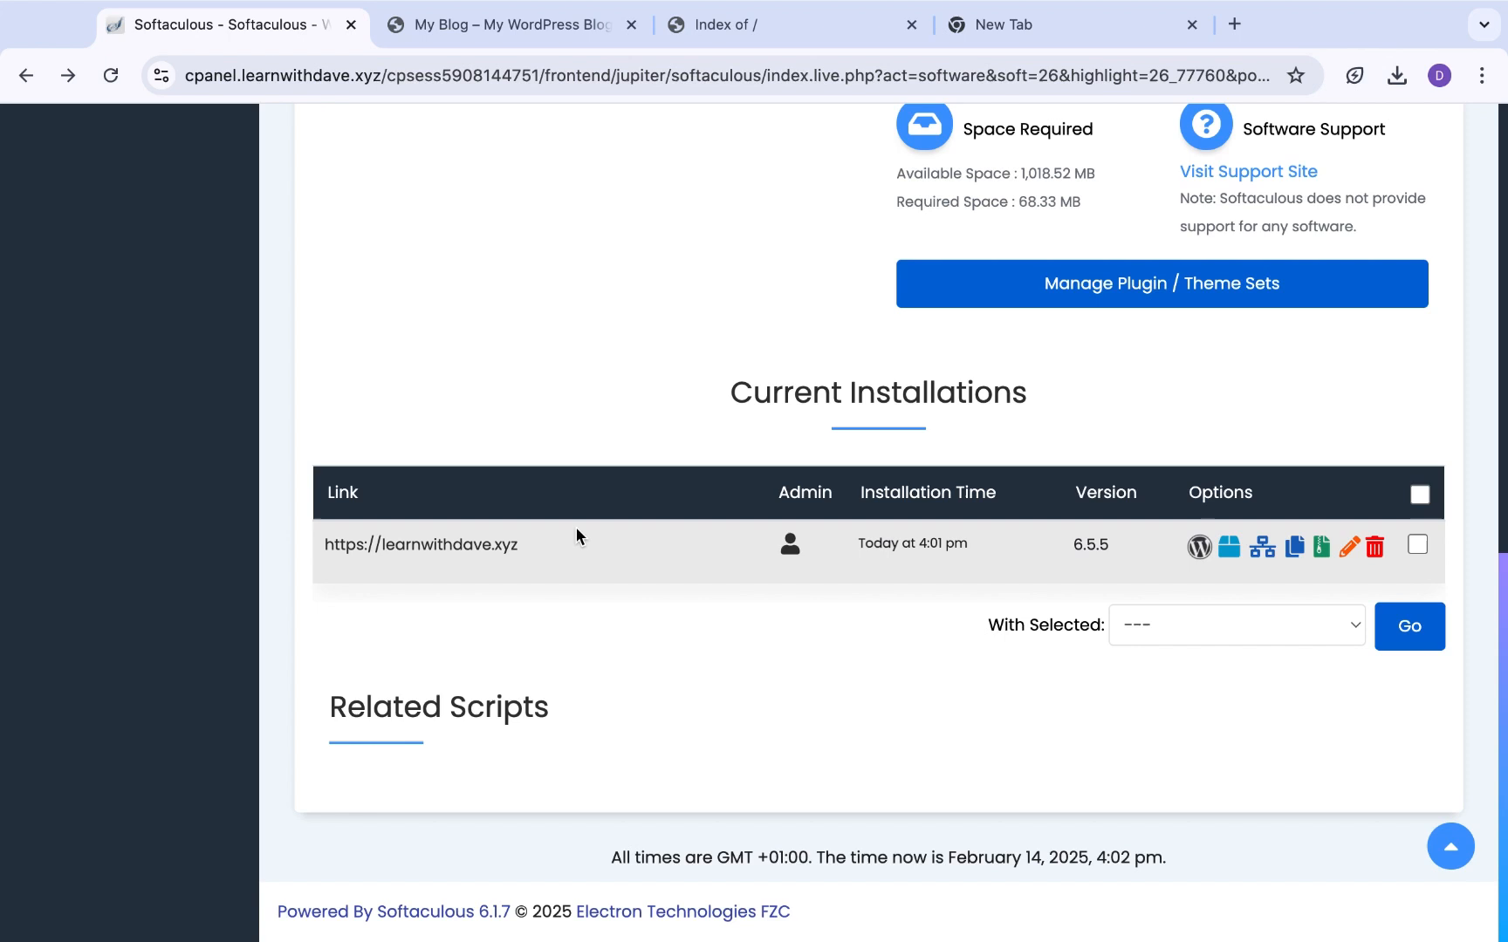
scroll(586, 638, up, 1)
scroll(586, 638, up, 1)
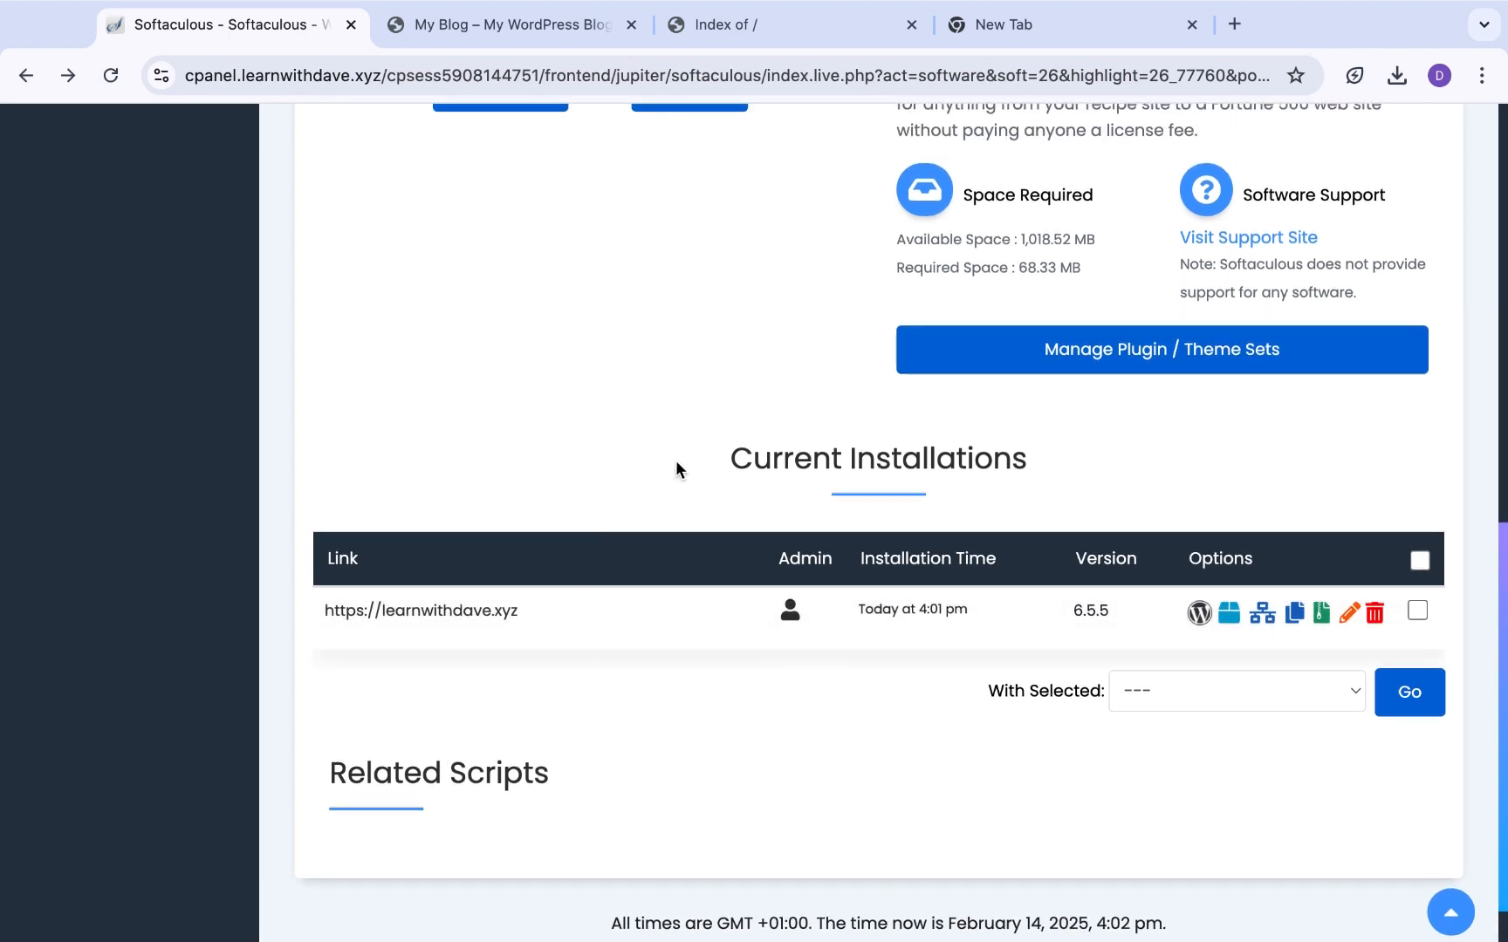
click(1200, 613)
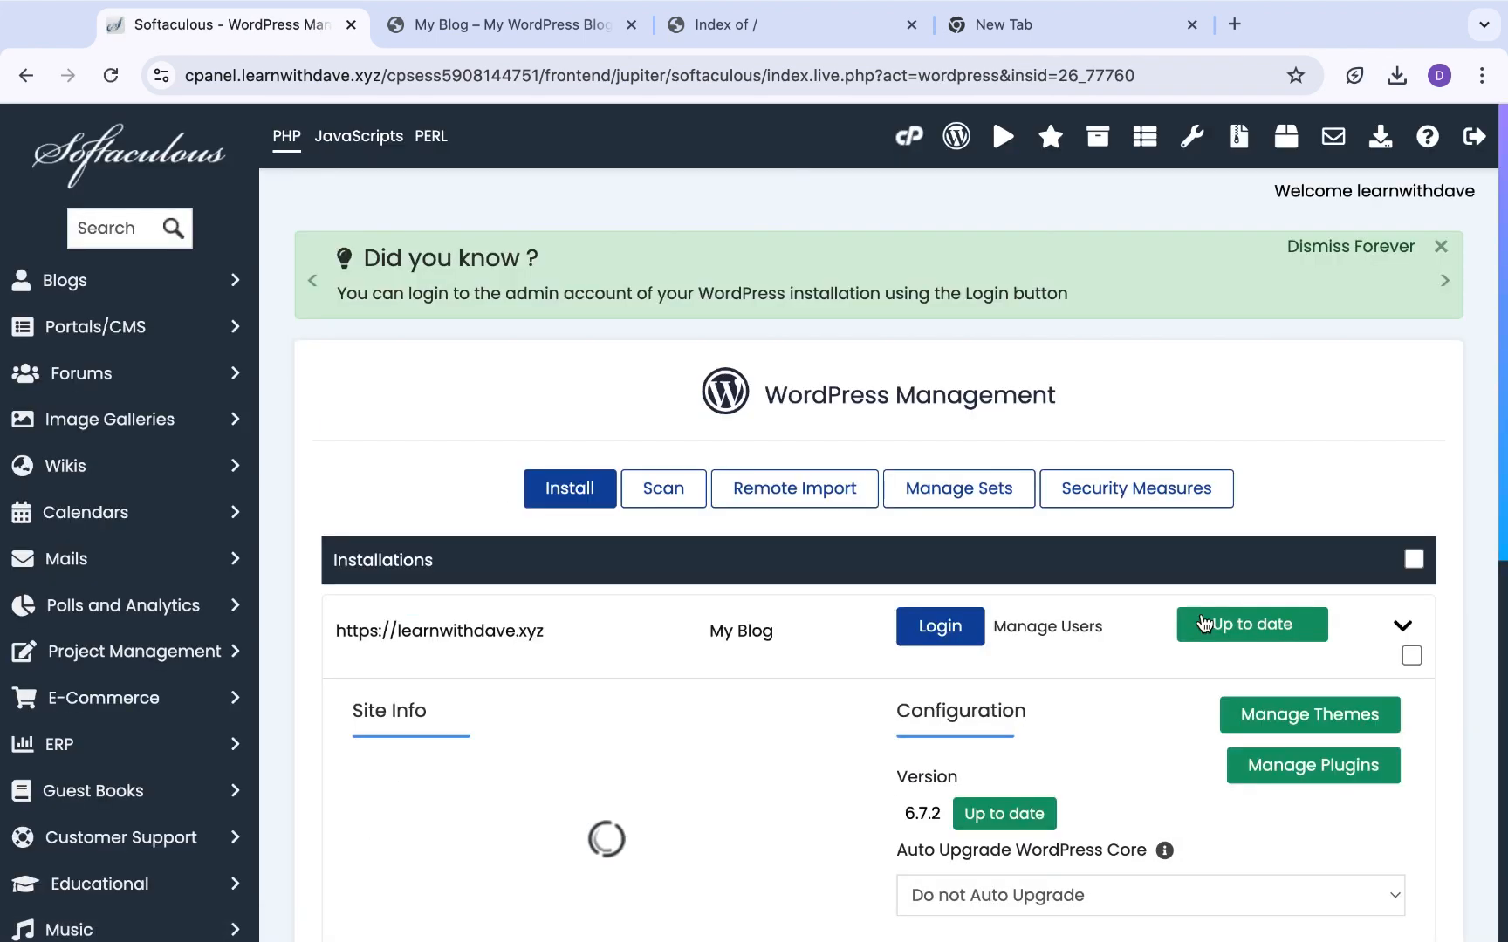
Examine the installation's site info, auto-upgrade and configuration settings, and its backup, staging and removal options
scroll(1158, 597, down, 4)
scroll(701, 528, up, 3)
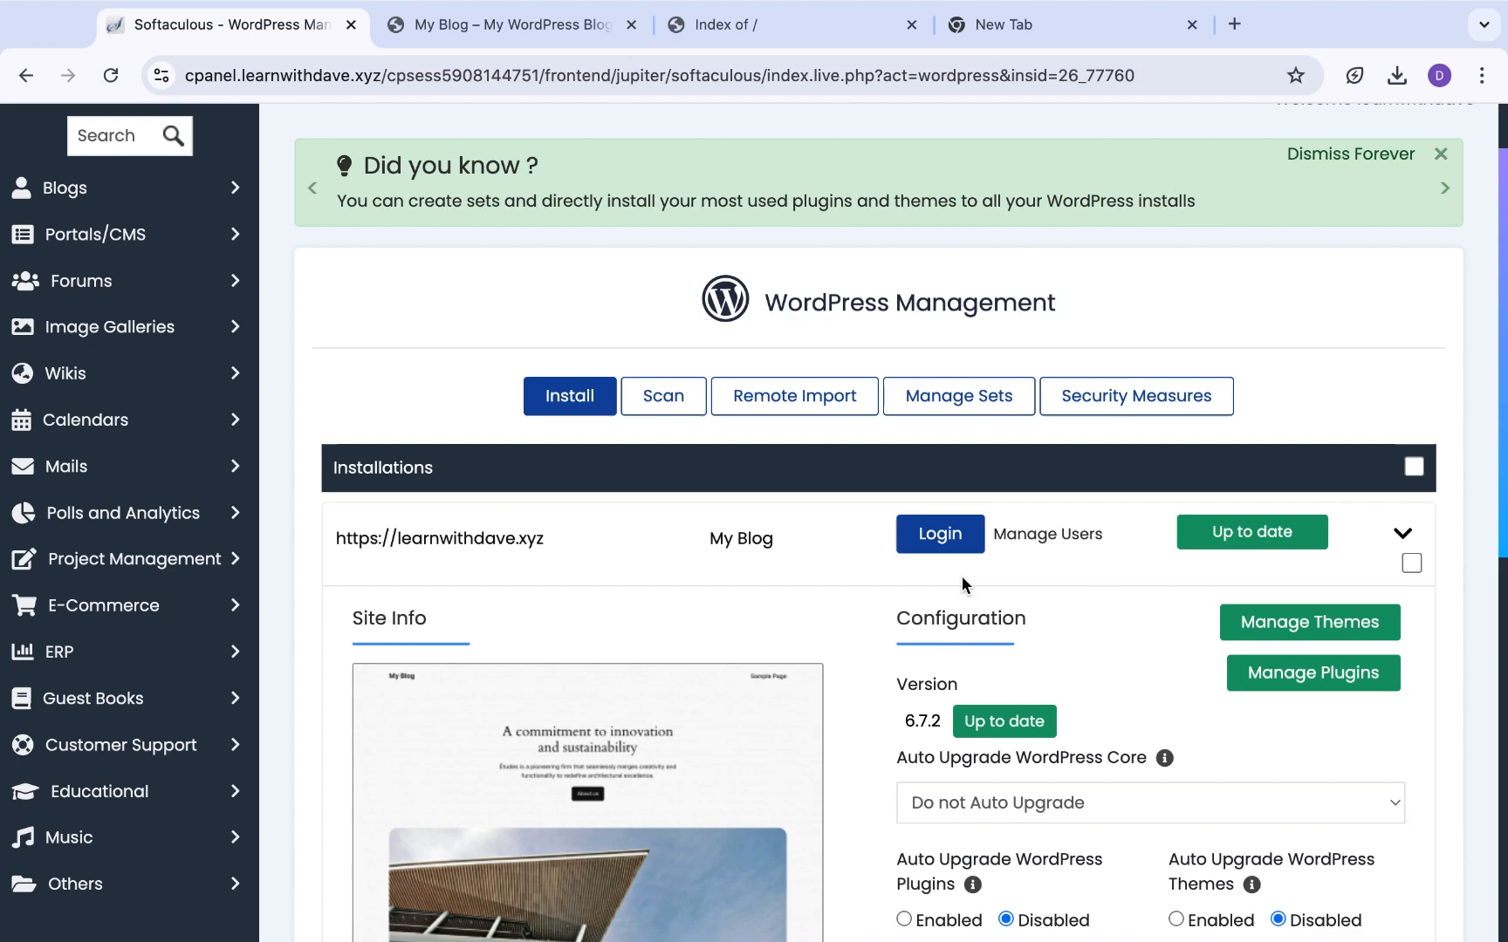
scroll(818, 626, down, 10)
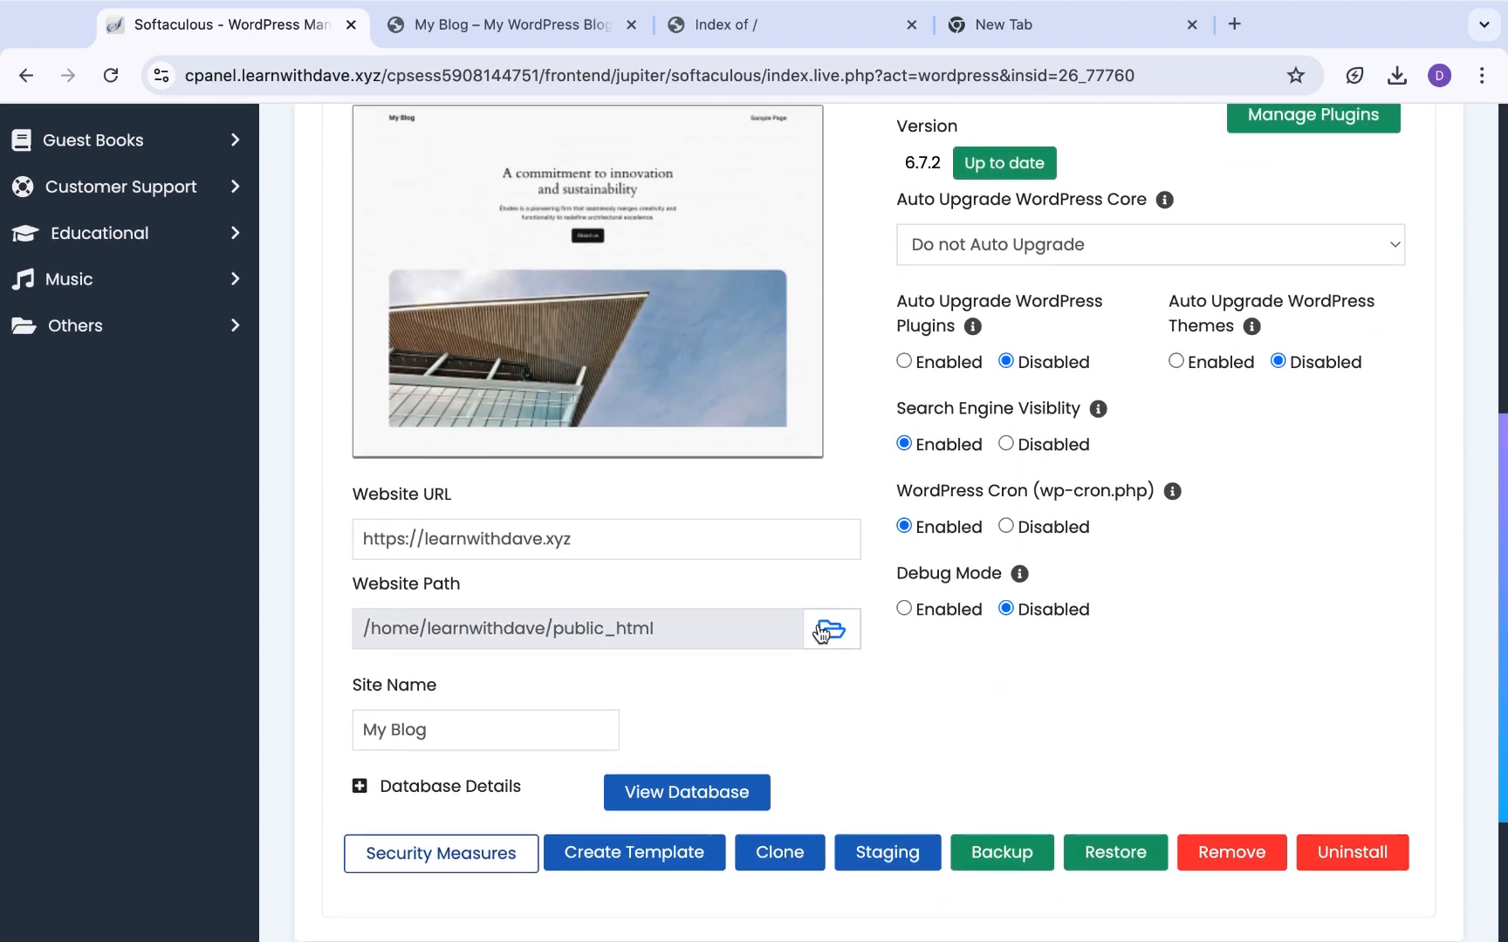
scroll(818, 627, up, 3)
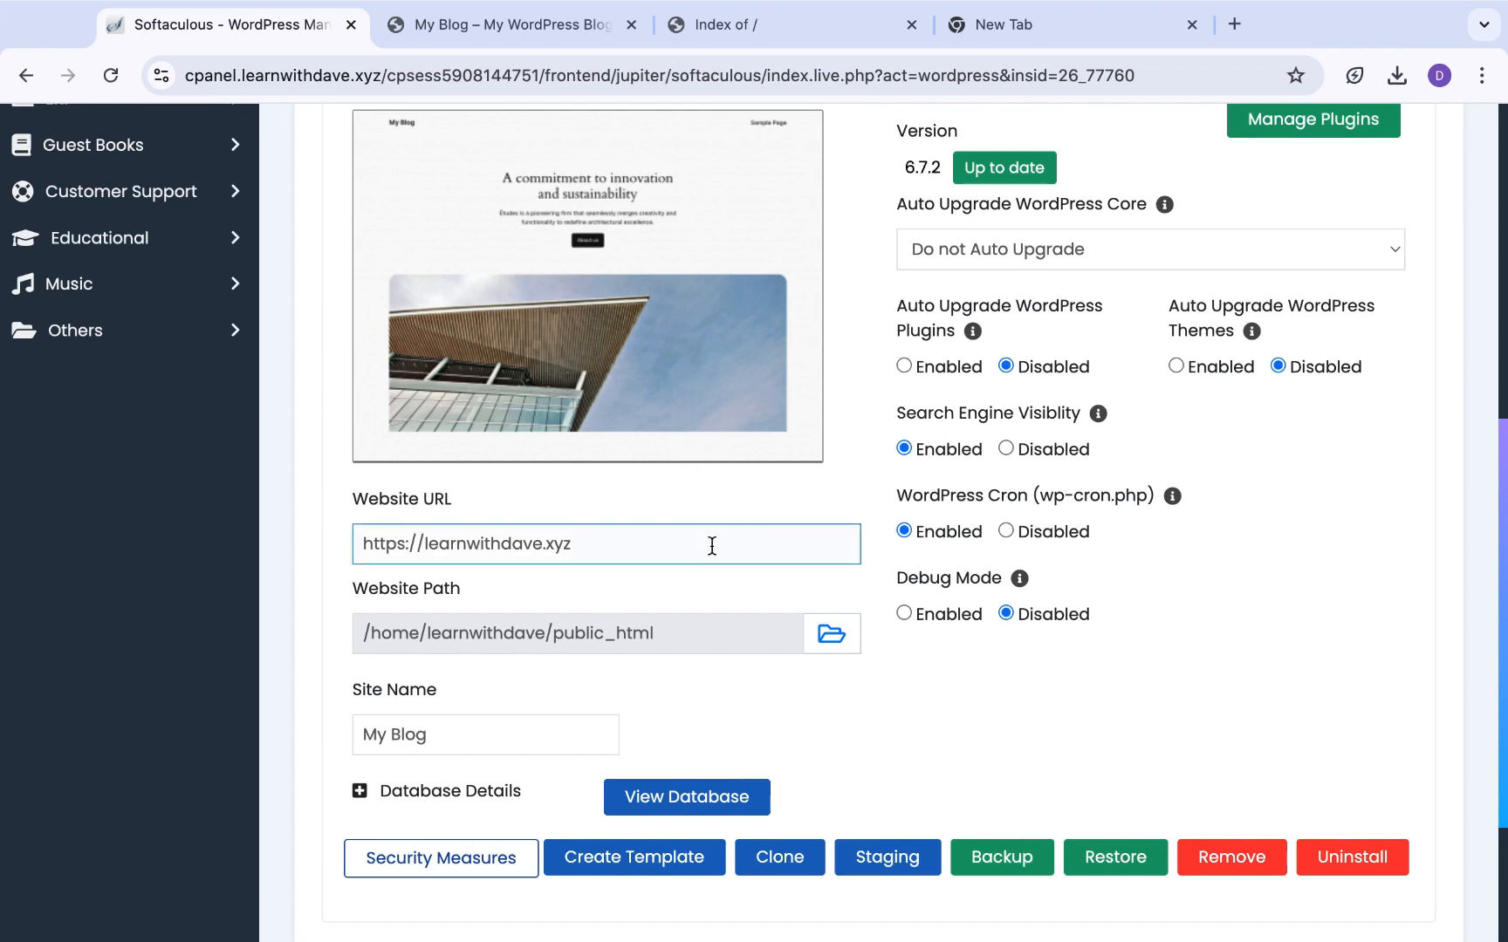
right_click(829, 429)
click(1315, 543)
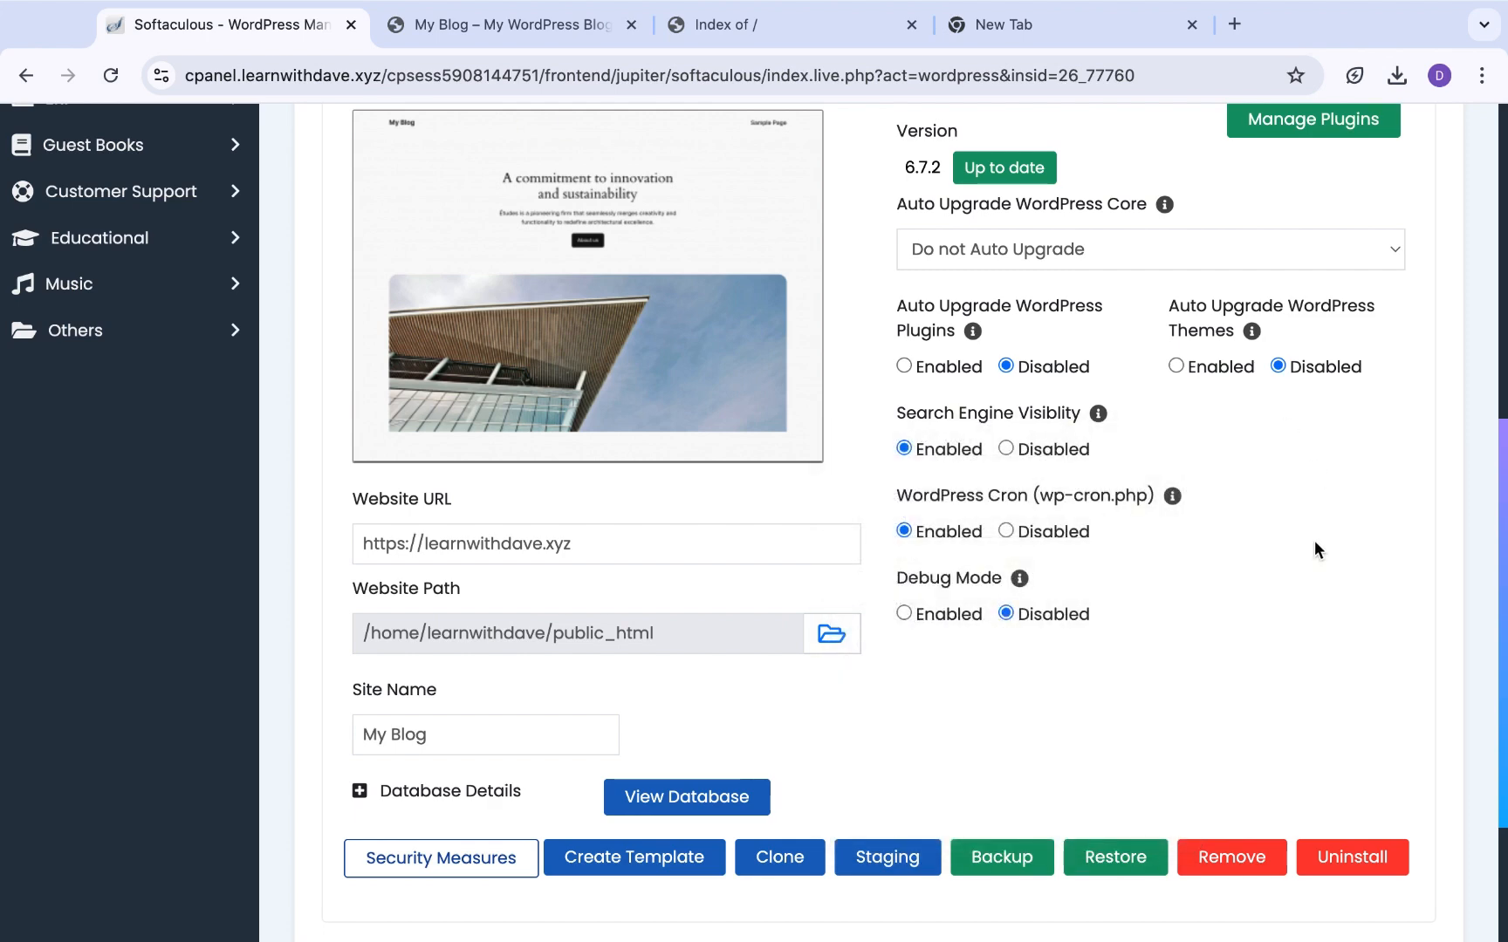
scroll(1315, 541, up, 5)
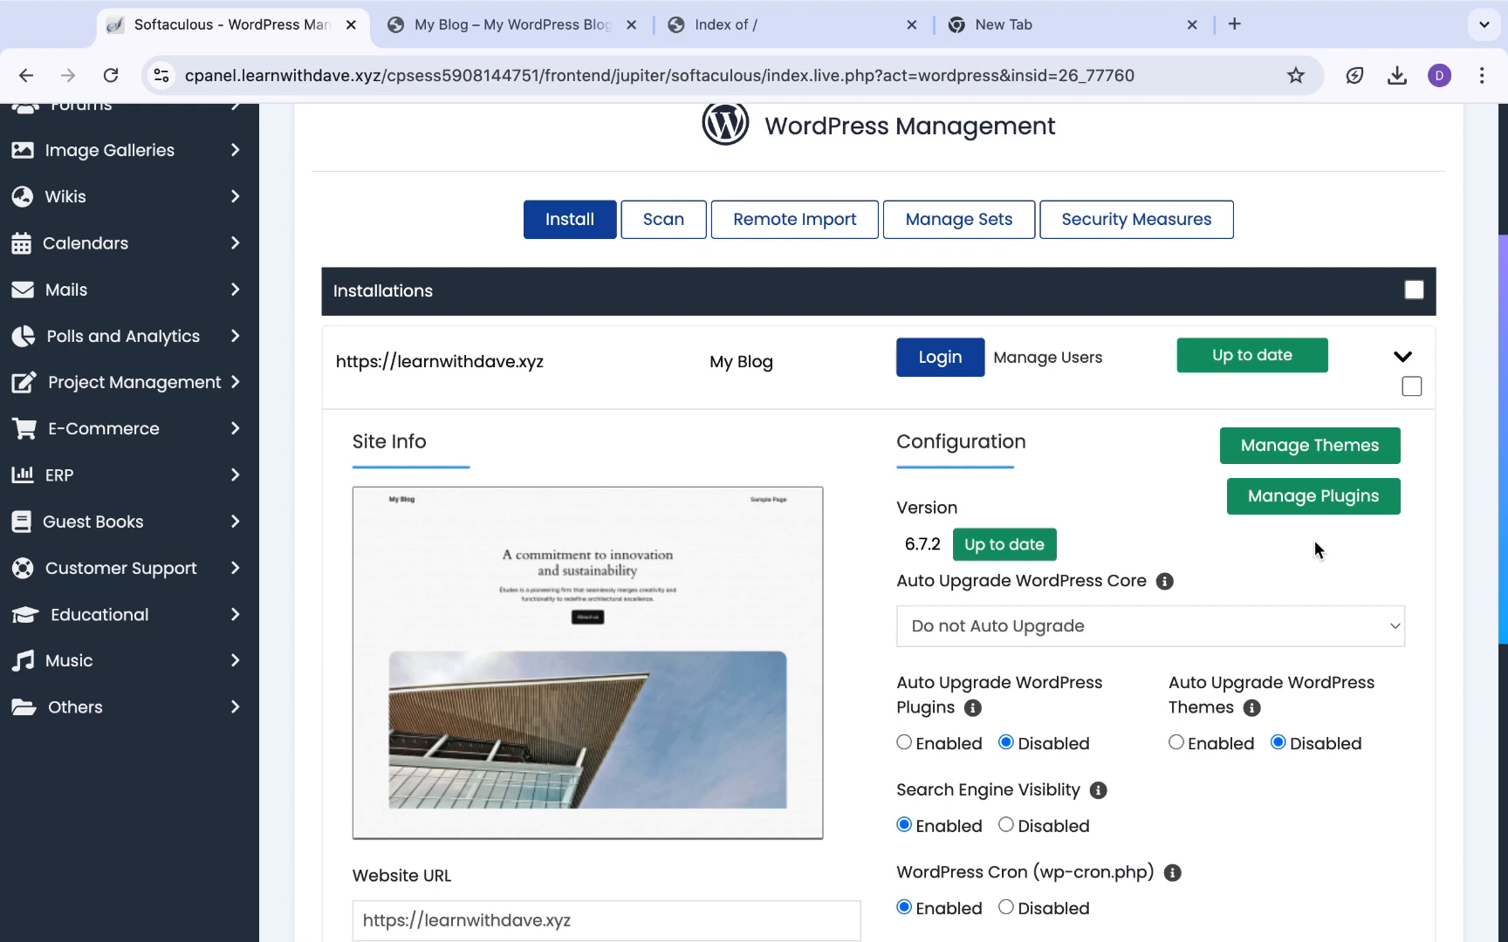
Log in to the learnwithdave.xyz WordPress admin from WordPress Management and look over the dashboard
click(934, 361)
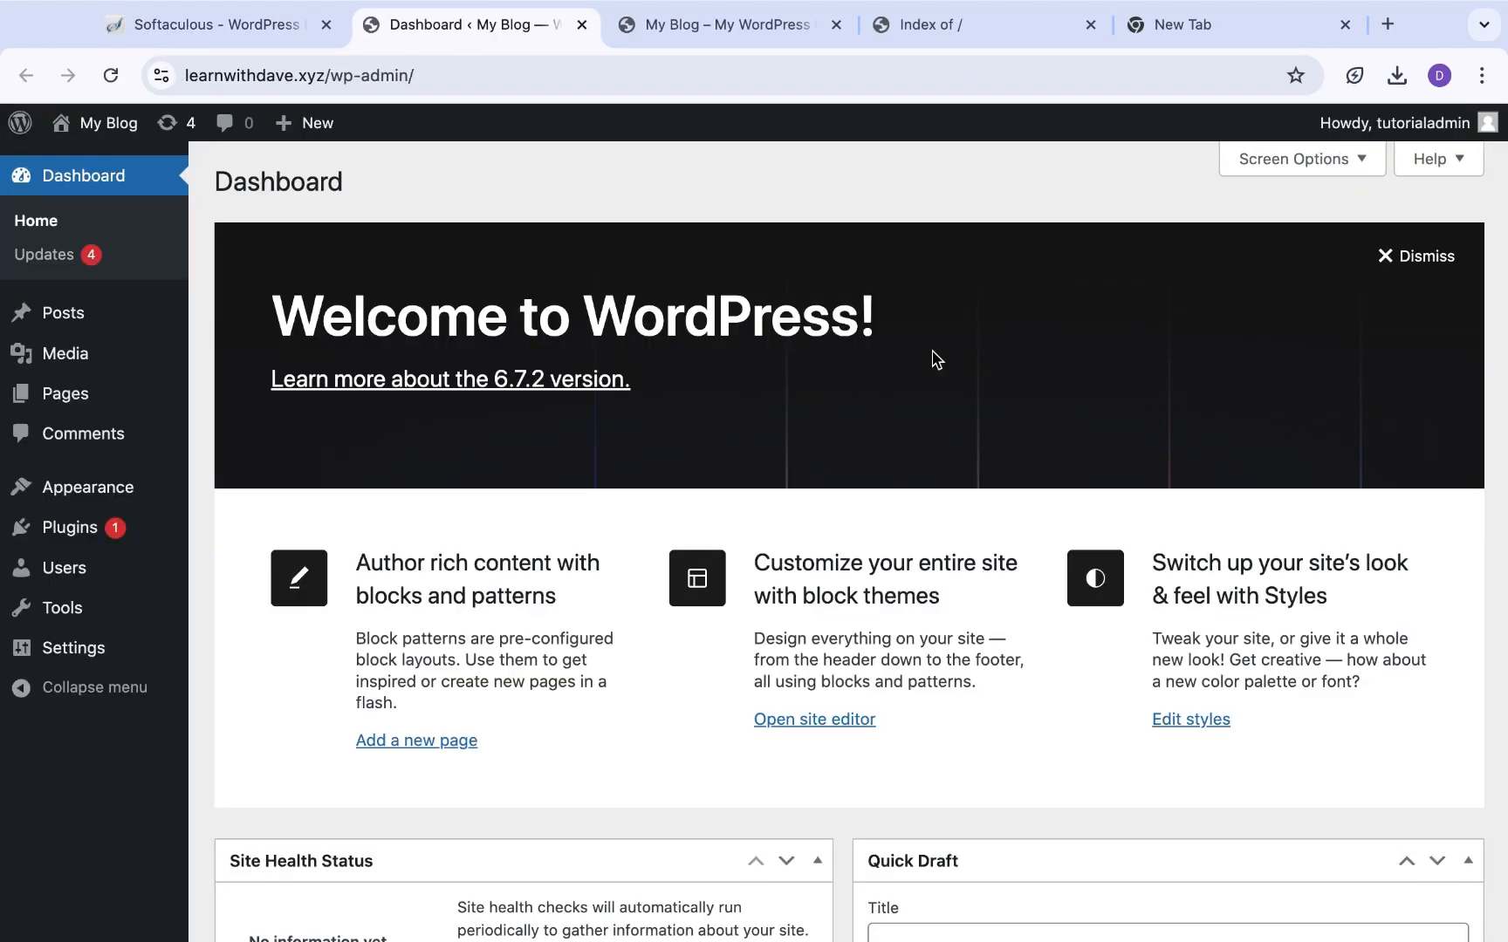
scroll(935, 358, down, 5)
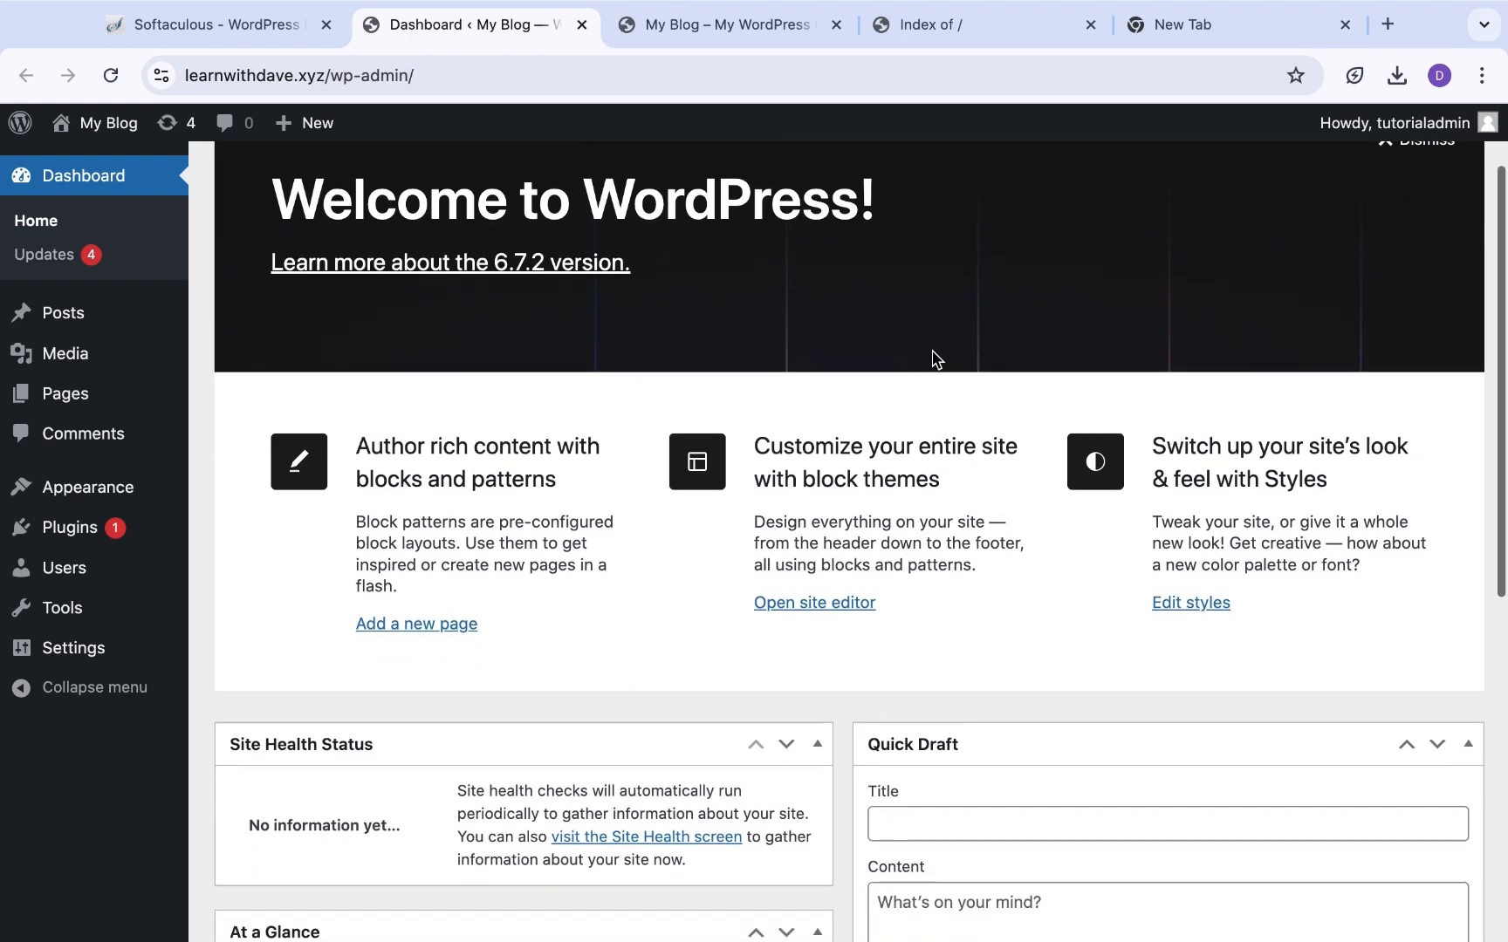
scroll(932, 350, up, 5)
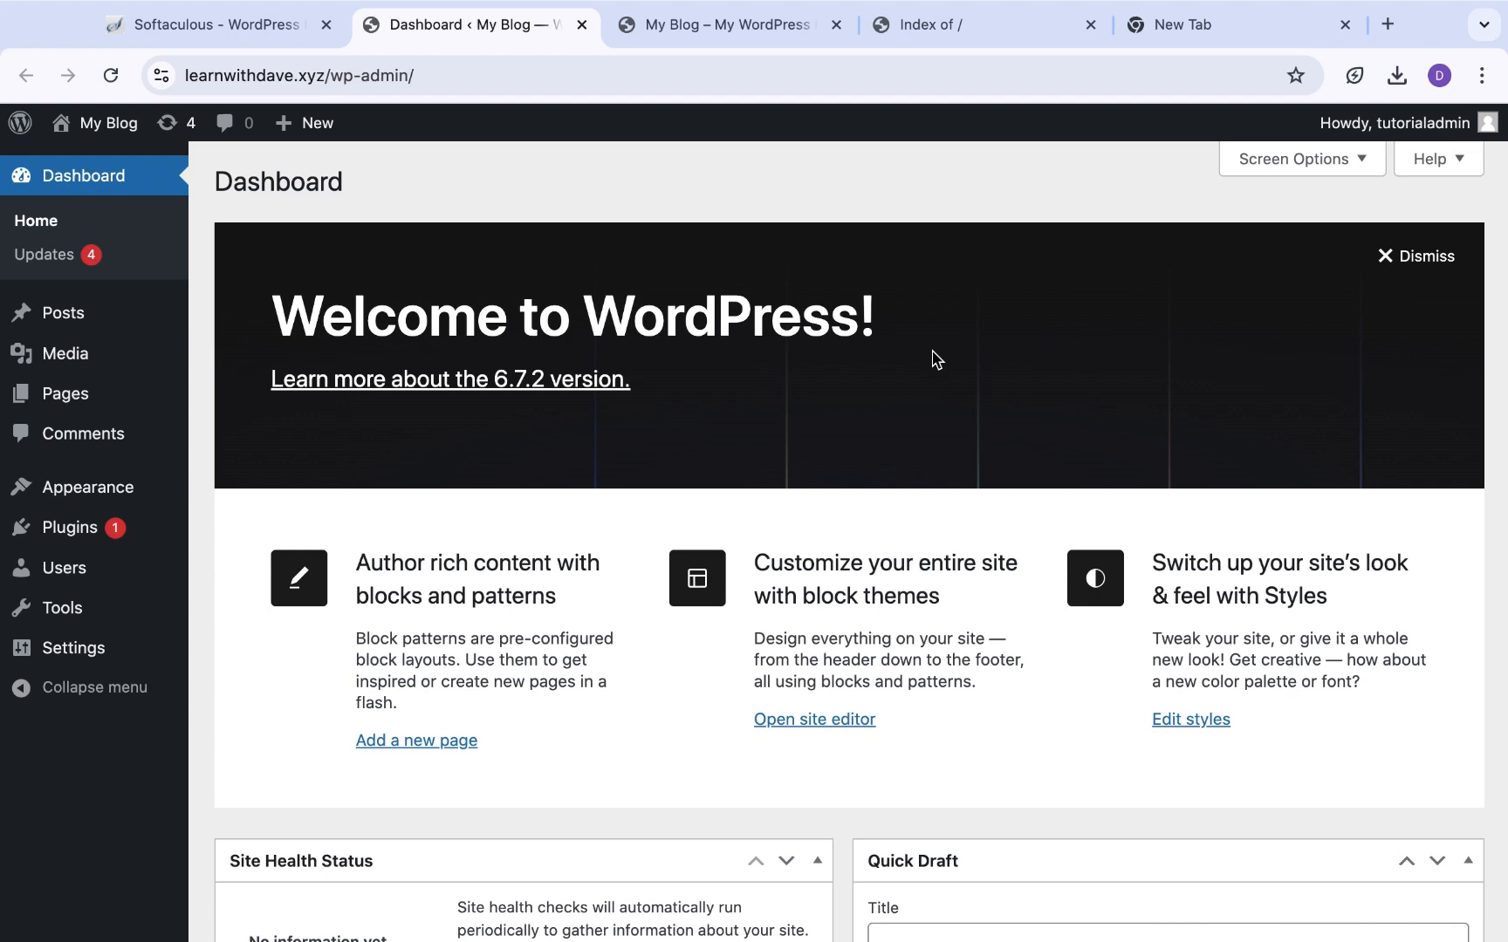
scroll(936, 360, down, 1)
scroll(936, 359, up, 1)
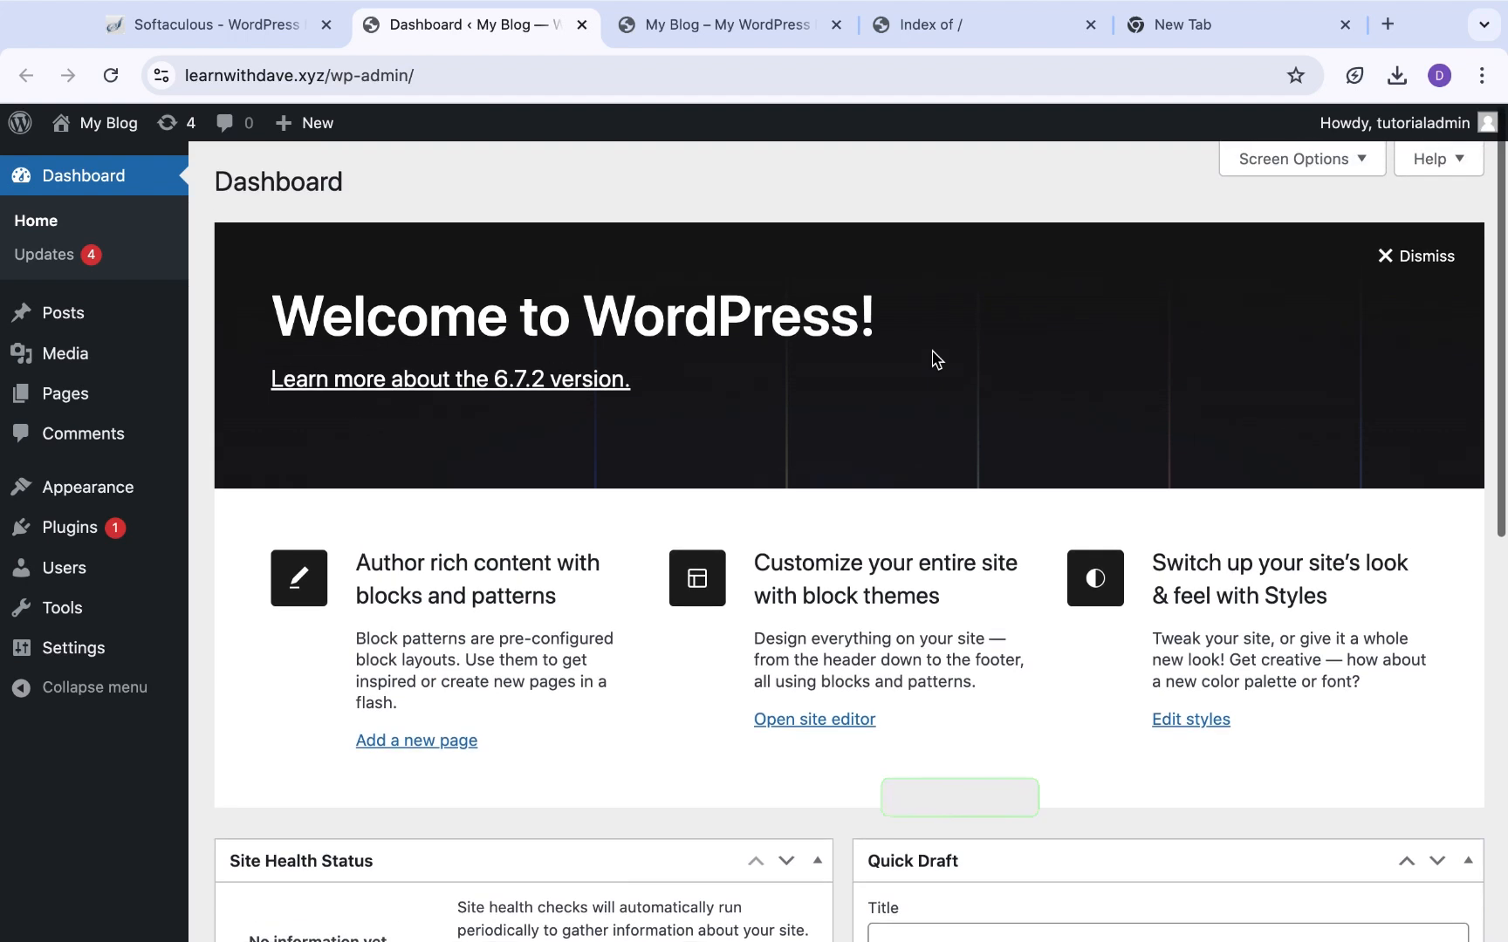